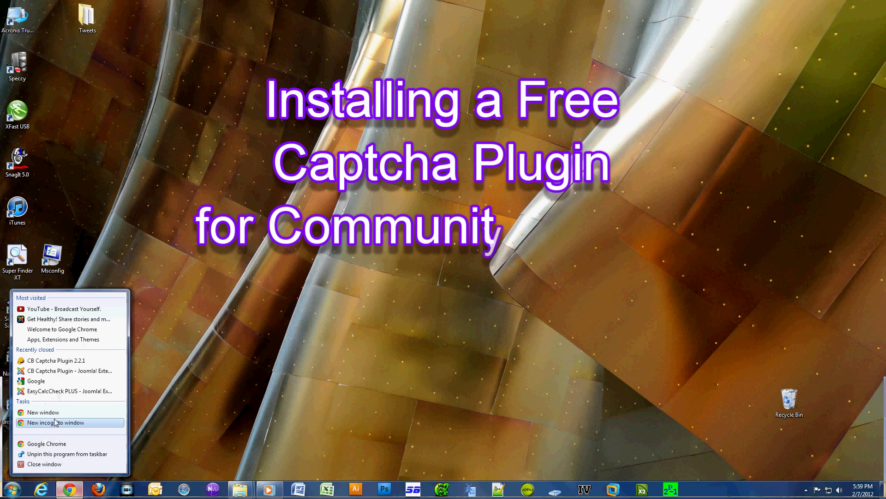
# - In a new Chrome window, search Google for 'captcha plugin for community builder joomla'
pyautogui.click(46, 412)
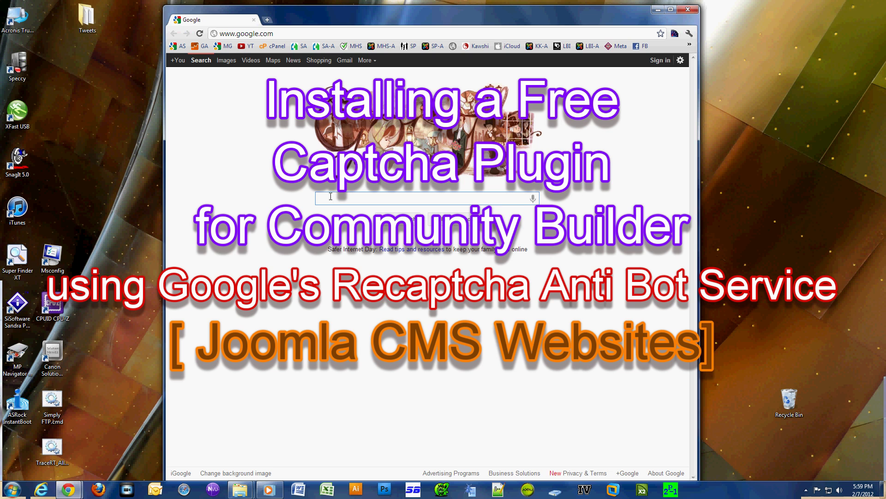
pyautogui.write('ca')
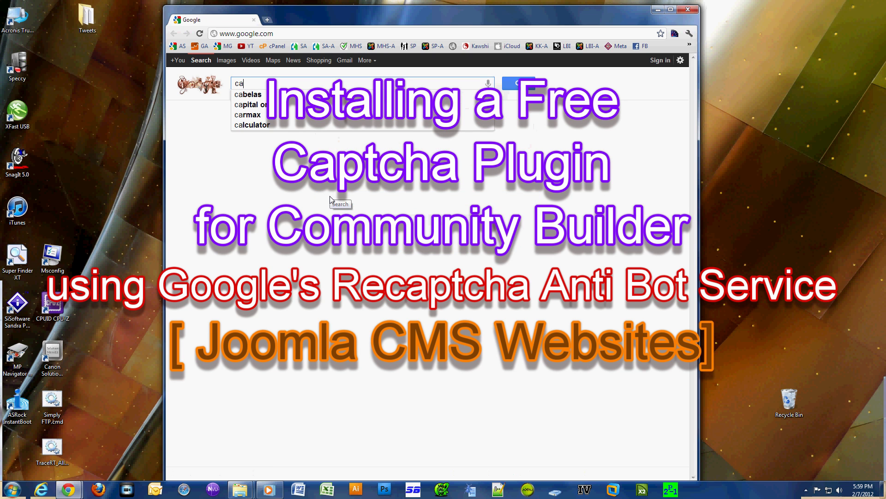
pyautogui.write('ptcha pkl')
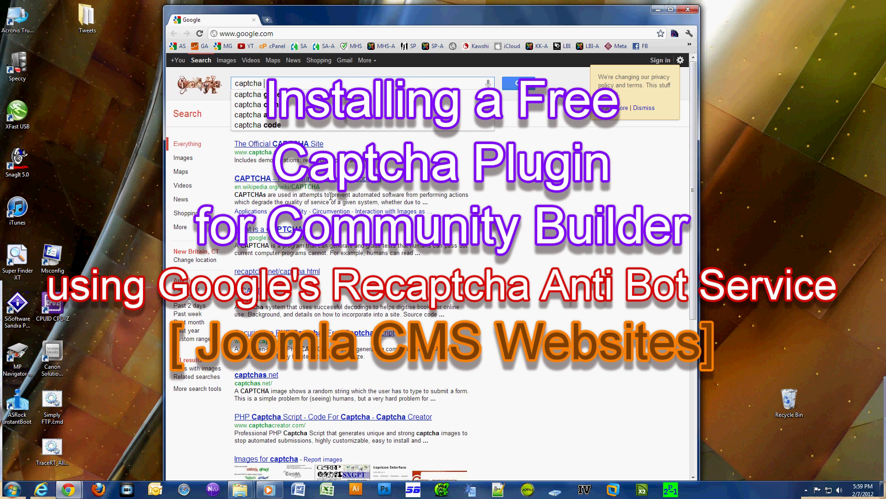
pyautogui.press('BackSpace')
pyautogui.press('BackSpace')
pyautogui.write('l')
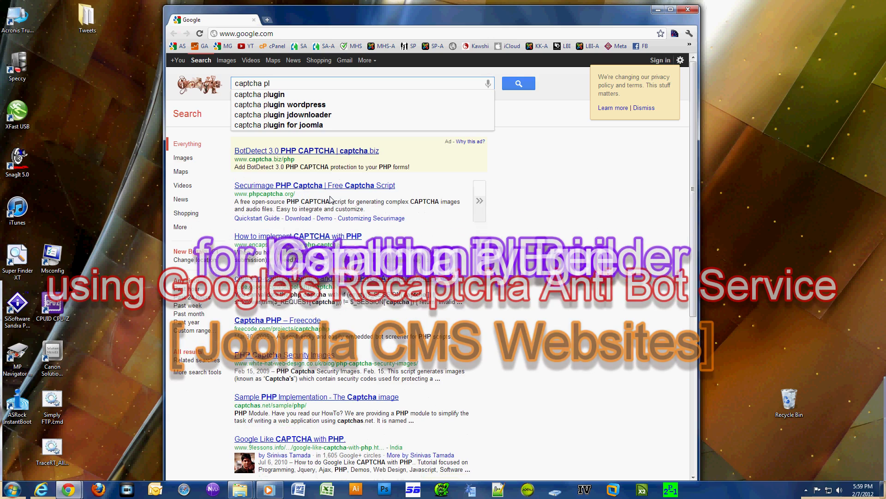
pyautogui.write('ugin for ')
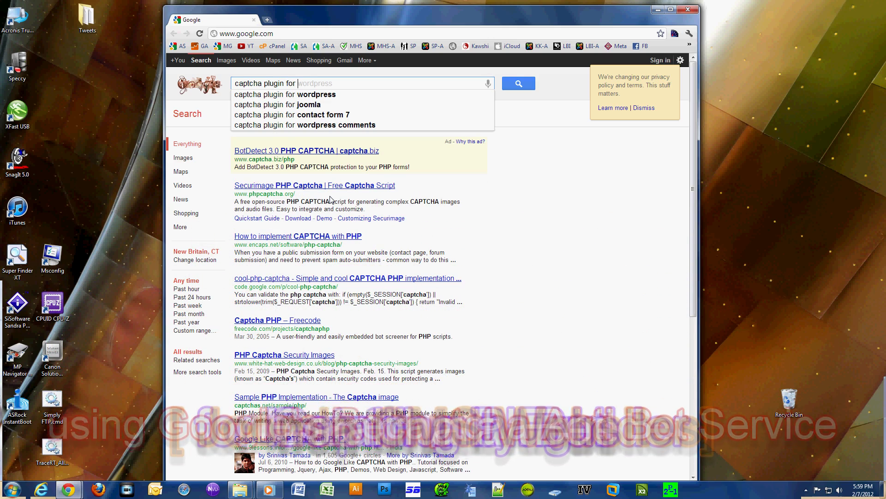
pyautogui.write('commu')
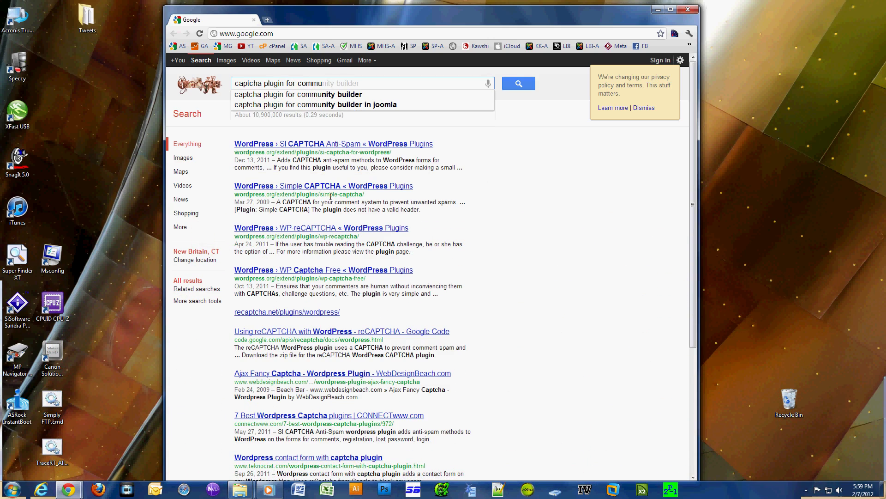
pyautogui.write('nity b')
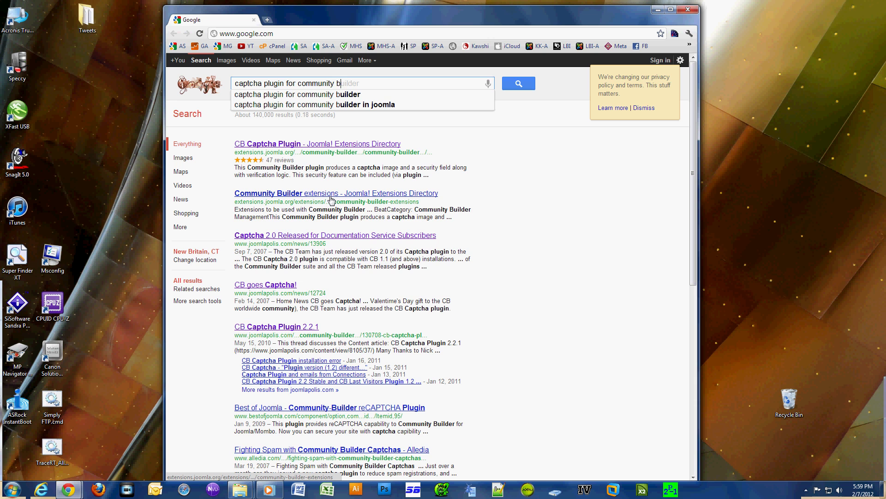
pyautogui.write('uilder ')
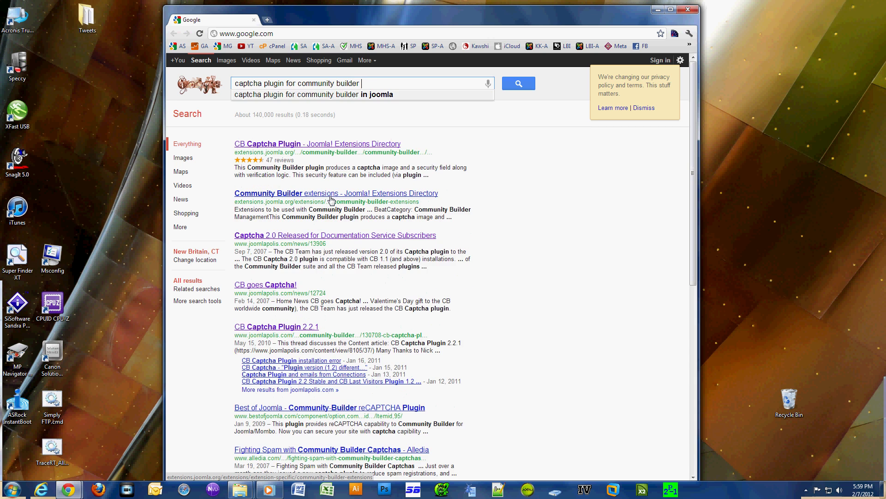
pyautogui.write('joomla')
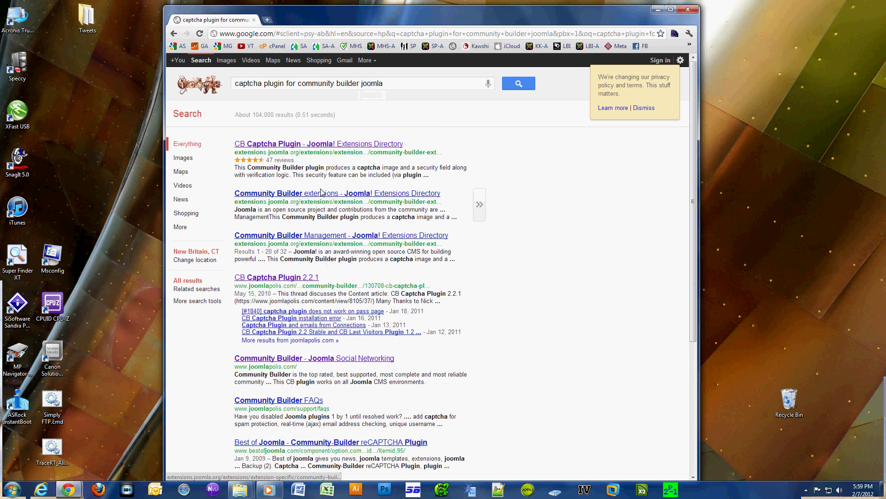
# - Open the CB Captcha Plugin listing, check its GPLv2/Commercial license, and go to its download page
pyautogui.click(272, 144)
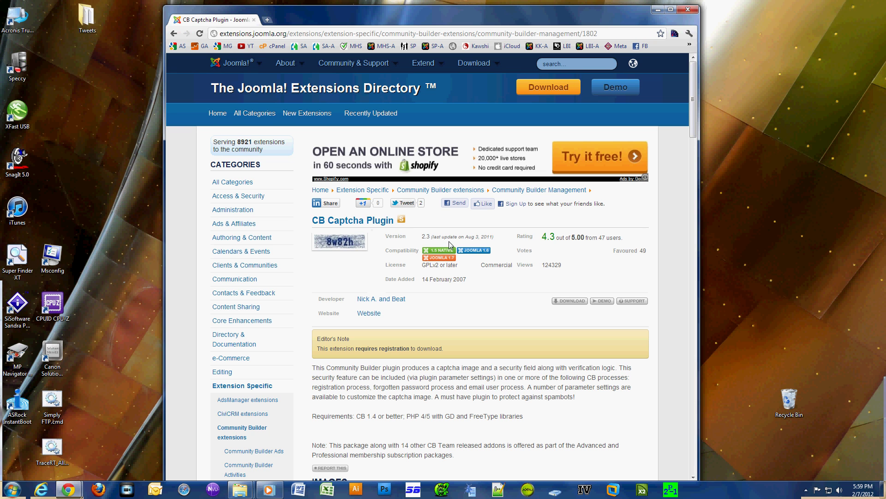
pyautogui.tripleClick(464, 265)
pyautogui.doubleClick(513, 265)
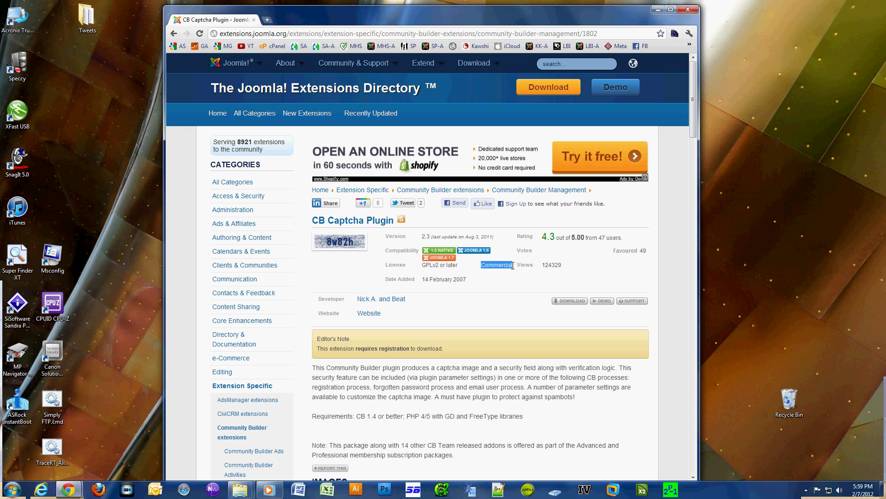
pyautogui.click(572, 301)
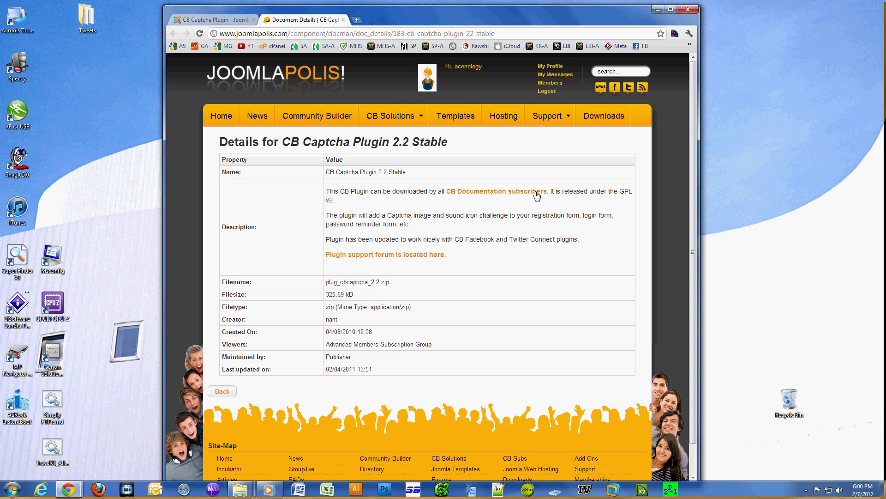
# - Review the CB Documentation subscription on the CB Add Ons page
pyautogui.click(502, 194)
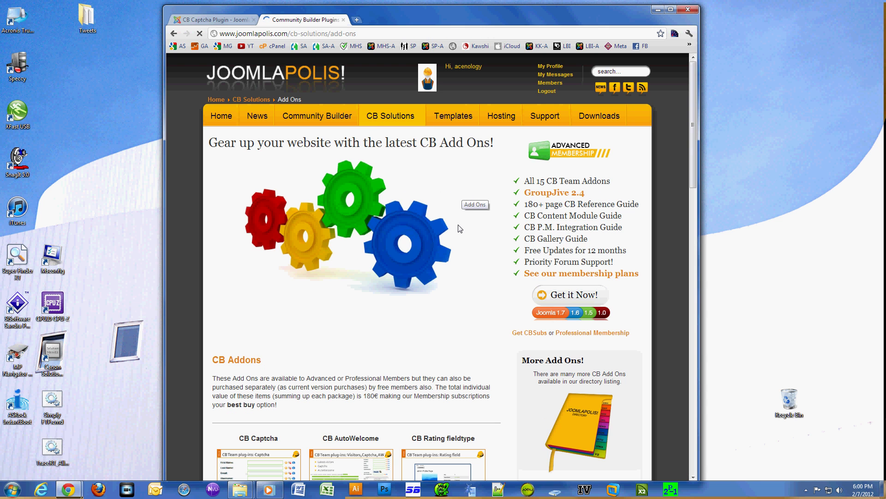
pyautogui.scroll(-4, 459, 229)
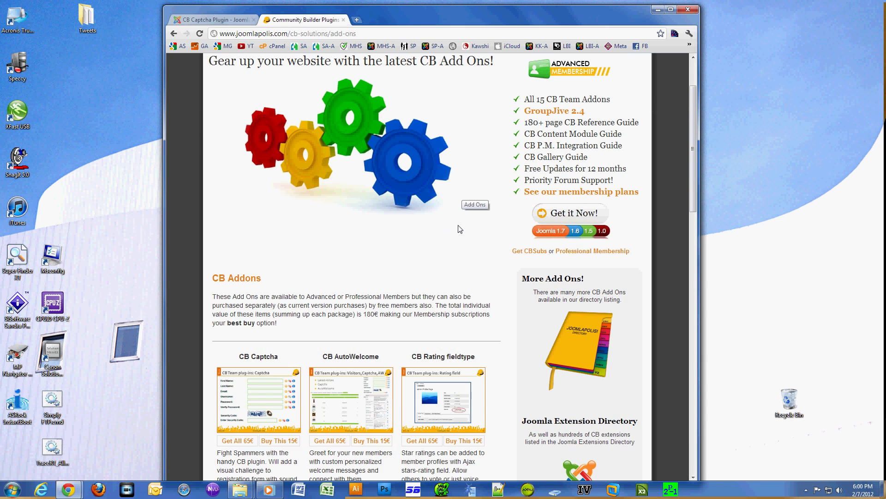
pyautogui.scroll(-2, 460, 229)
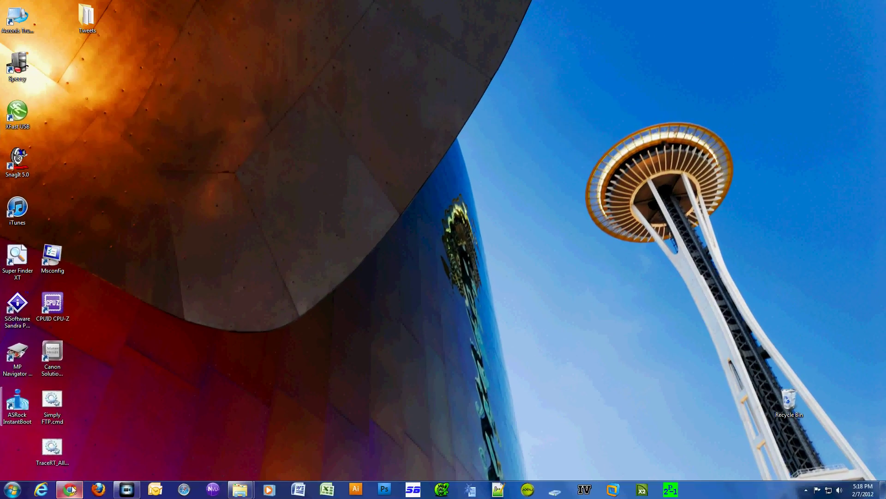
# - In a new Chrome window, search Google for 'download easy calc check plus joomla'
pyautogui.rightClick(75, 489)
pyautogui.click(46, 412)
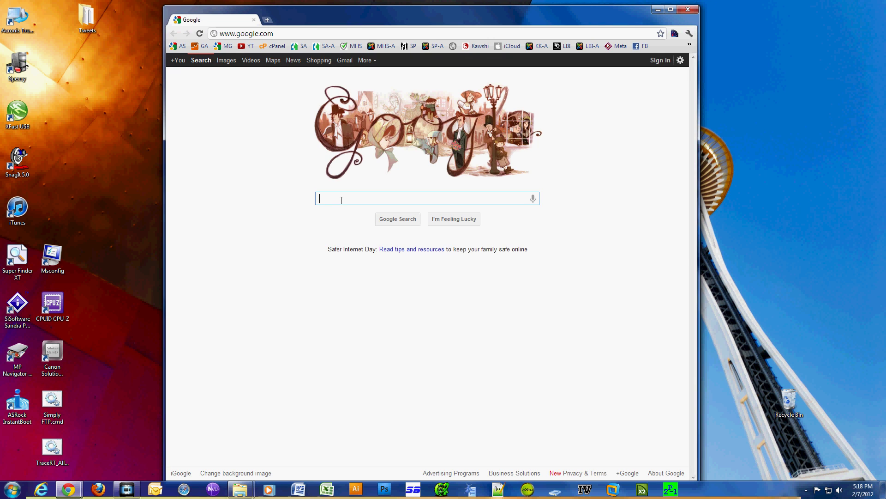
pyautogui.write('downl')
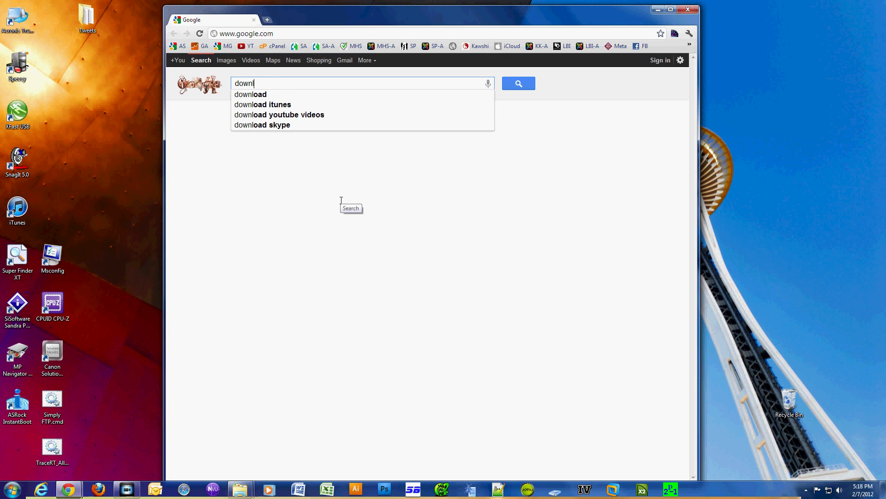
pyautogui.write('oad easy')
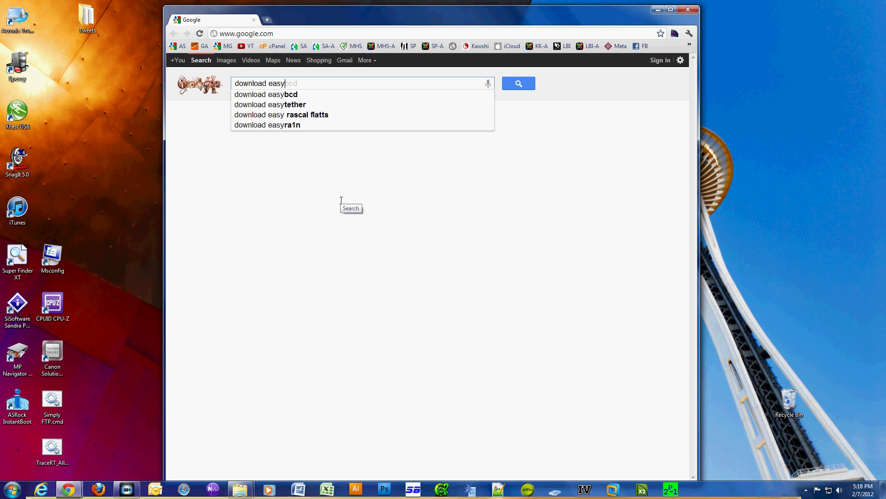
pyautogui.write(' cal')
pyautogui.press('BackSpace')
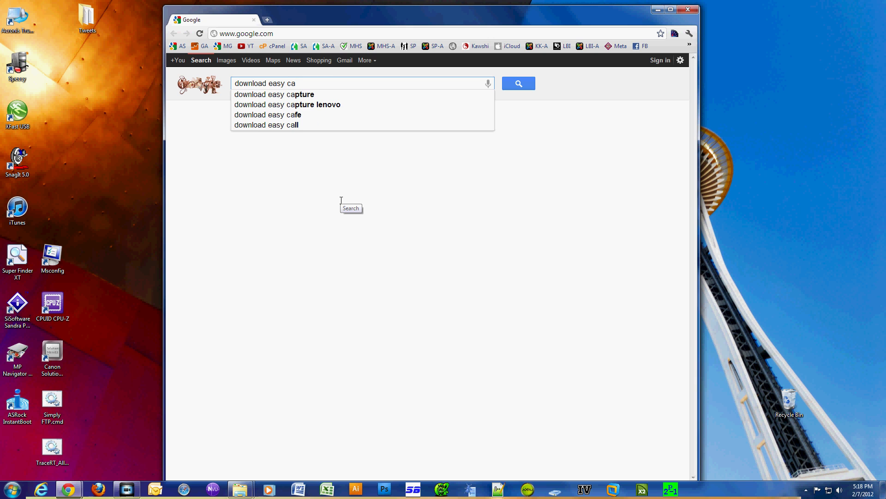
pyautogui.write('lc check plus joo')
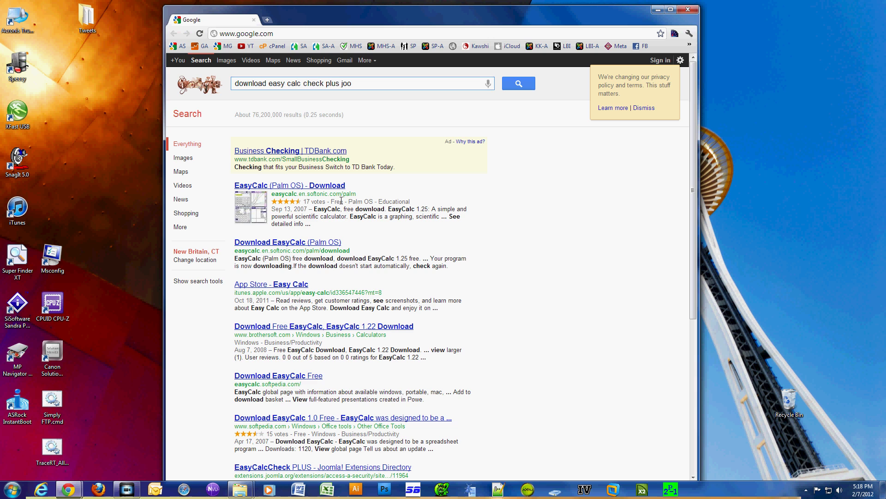
pyautogui.write('mla')
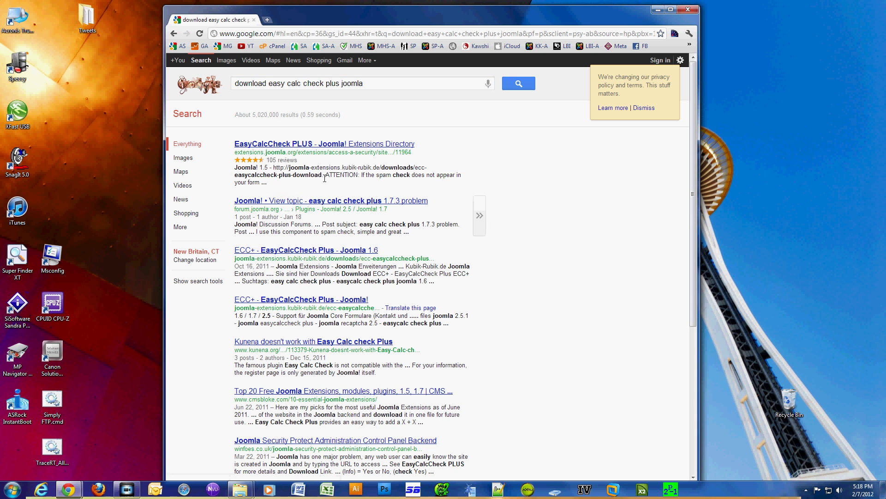
# - Download the Joomla 1.5 package plg_easycalccheckplus_v1.5-14-1.zip from the developer's documentation Download tab
pyautogui.click(307, 145)
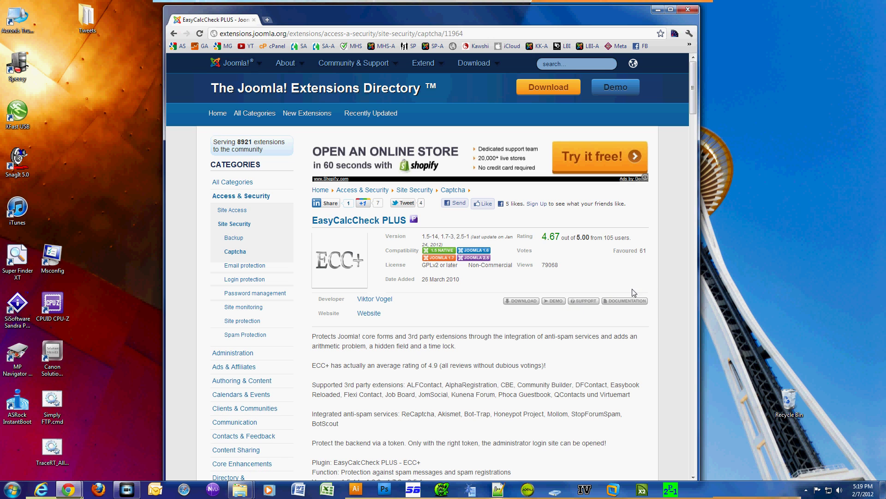
pyautogui.click(610, 301)
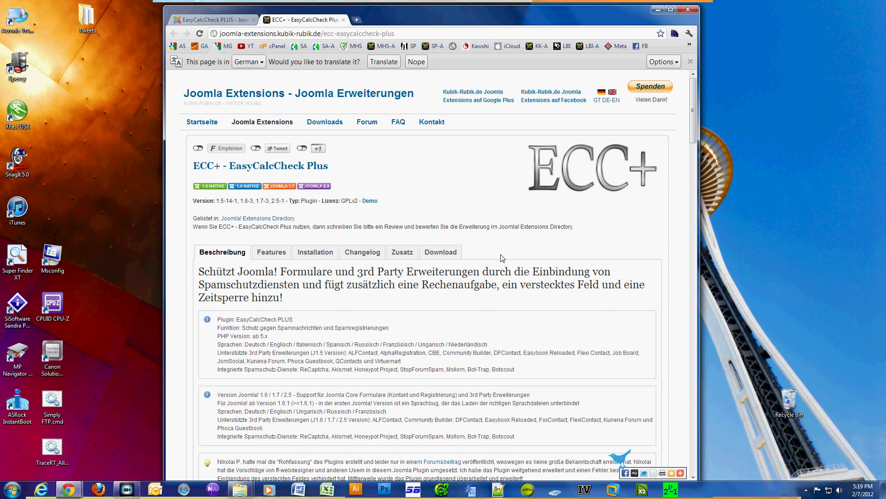
pyautogui.click(441, 254)
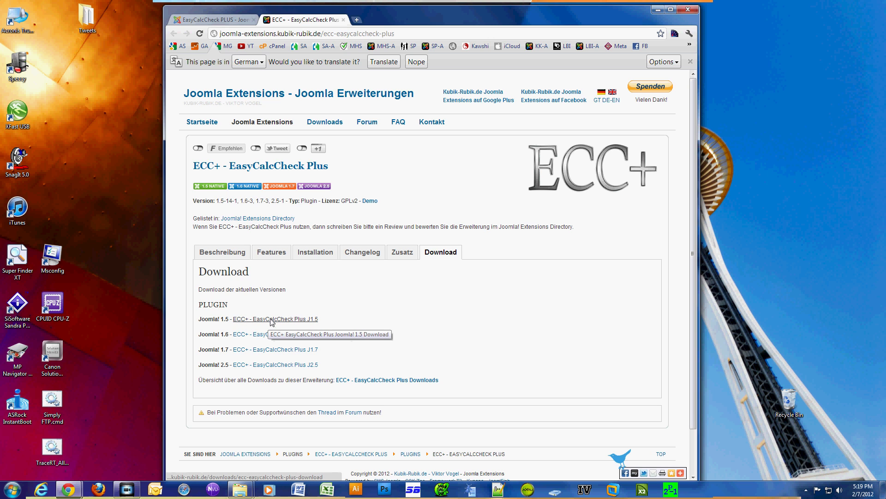
pyautogui.click(272, 319)
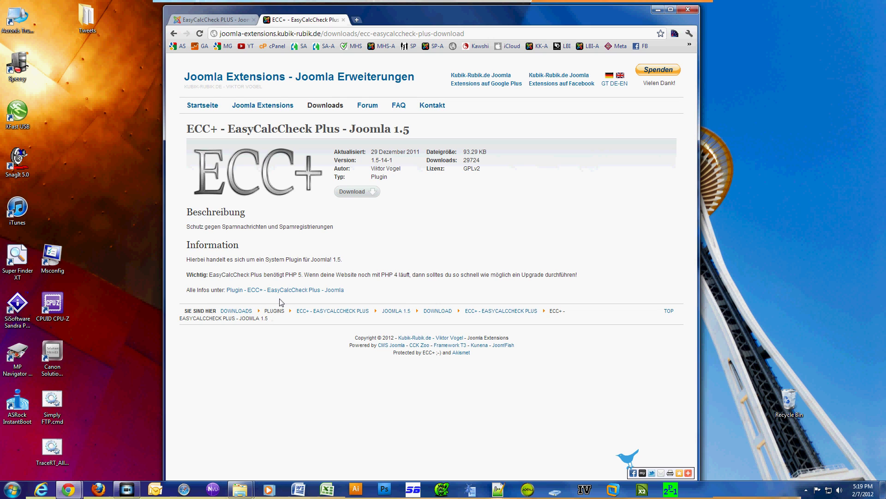
pyautogui.click(358, 196)
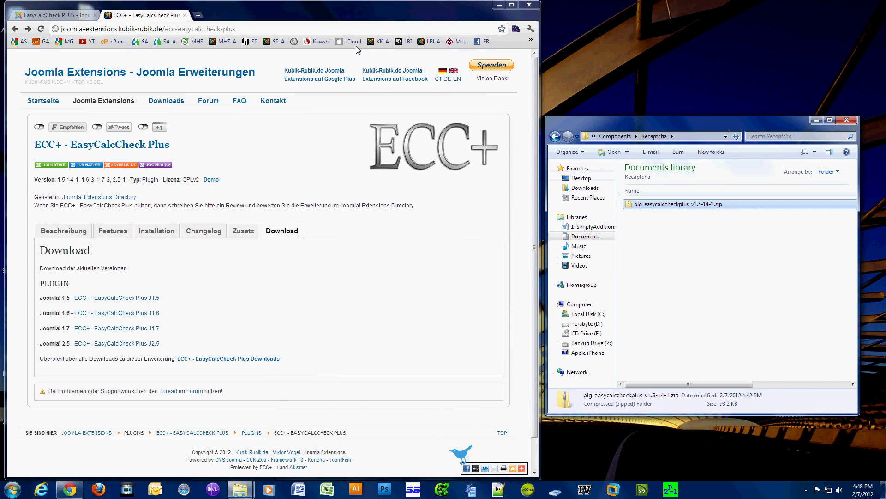
# - Open the myhealthstruggles.com registration form, then the administrator's Extension Manager installer
pyautogui.click(200, 42)
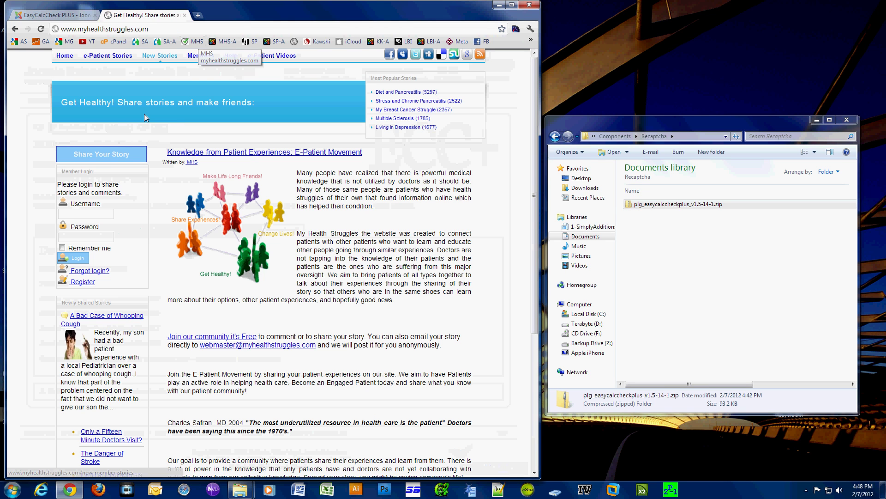
pyautogui.click(87, 283)
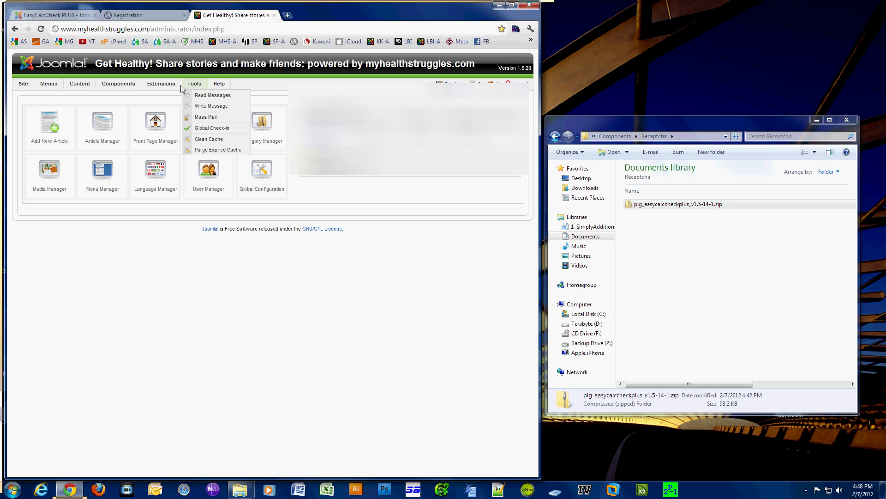
pyautogui.moveTo(161, 85)
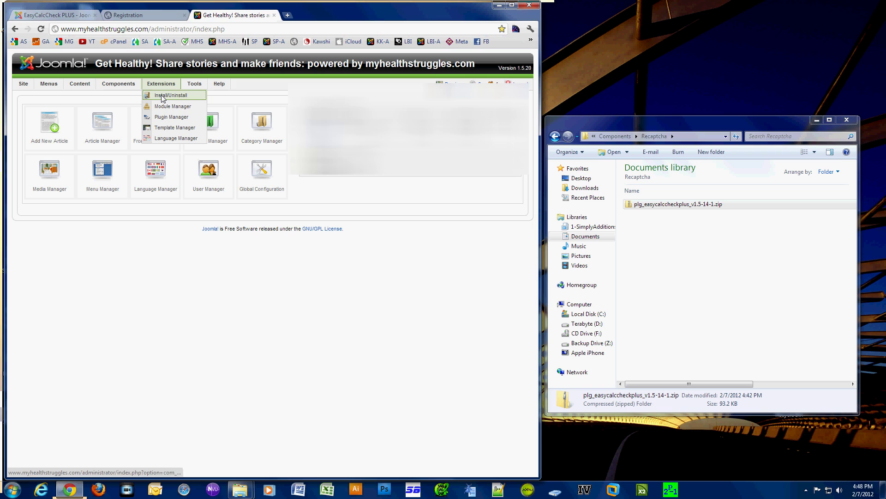
pyautogui.click(163, 97)
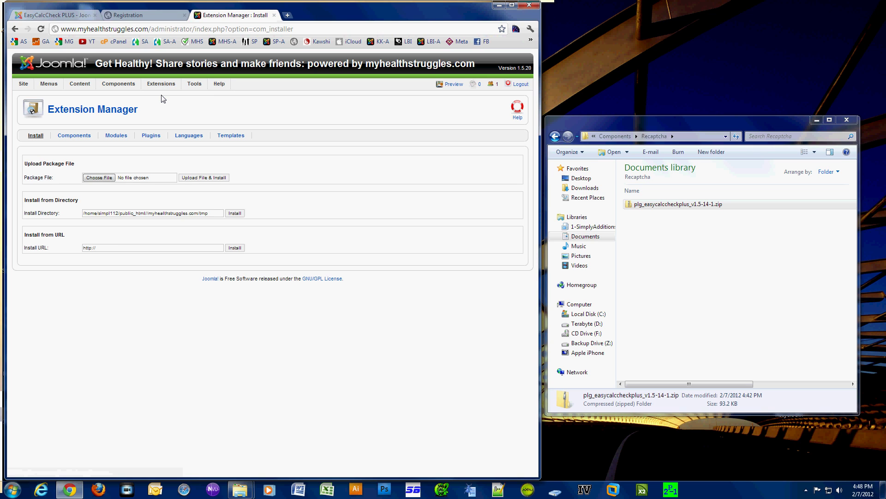
# - Upload and install plg_easycalccheckplus_v1.5-14-1.zip from the Recaptcha folder
pyautogui.click(106, 179)
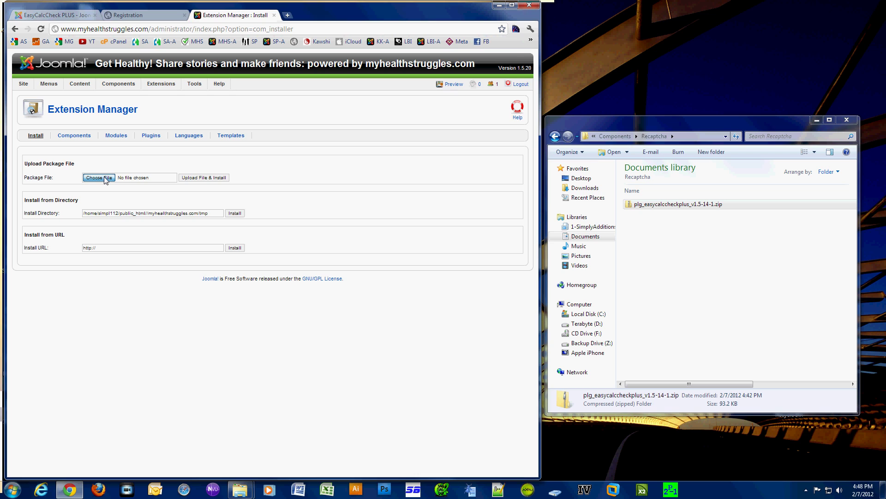
pyautogui.click(321, 105)
pyautogui.doubleClick(322, 105)
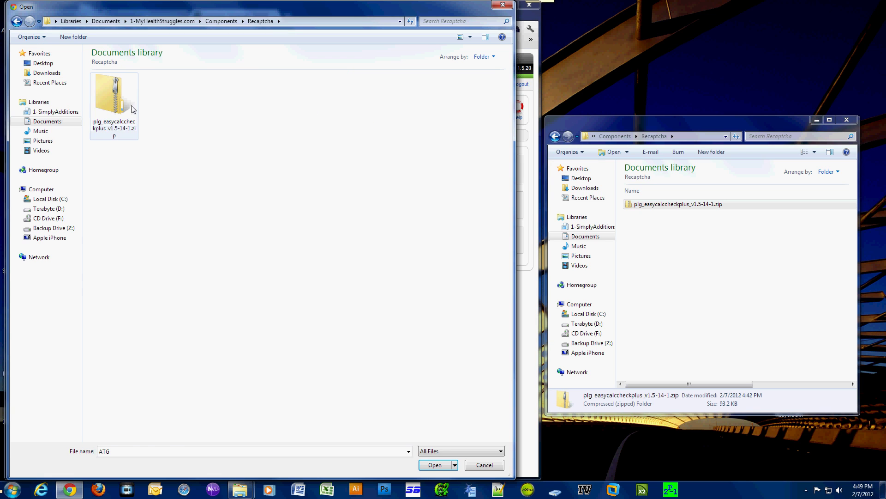
pyautogui.click(115, 99)
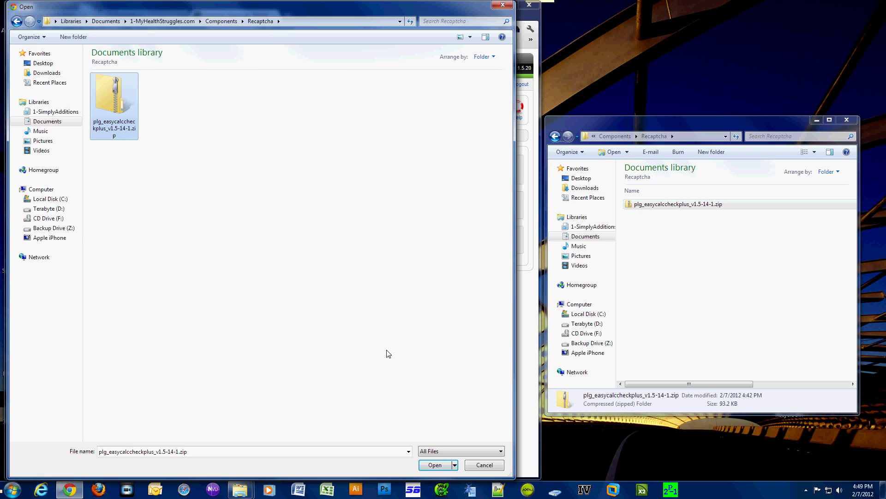
pyautogui.click(444, 463)
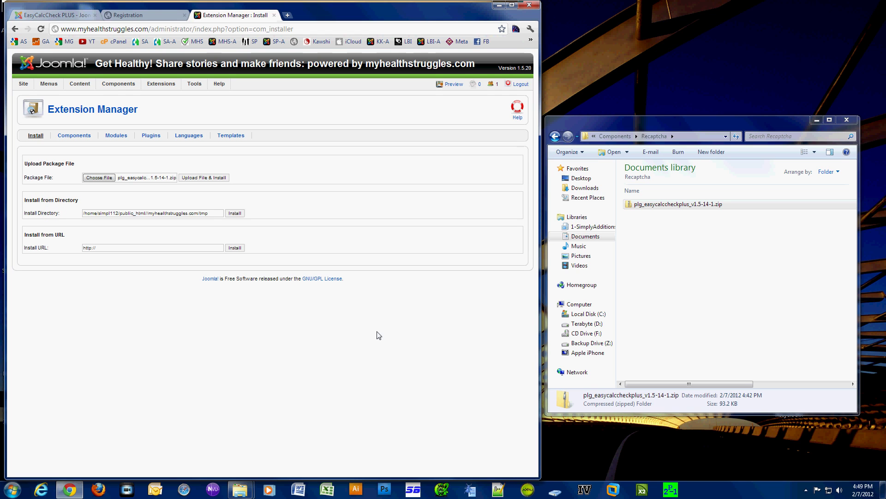
pyautogui.click(195, 179)
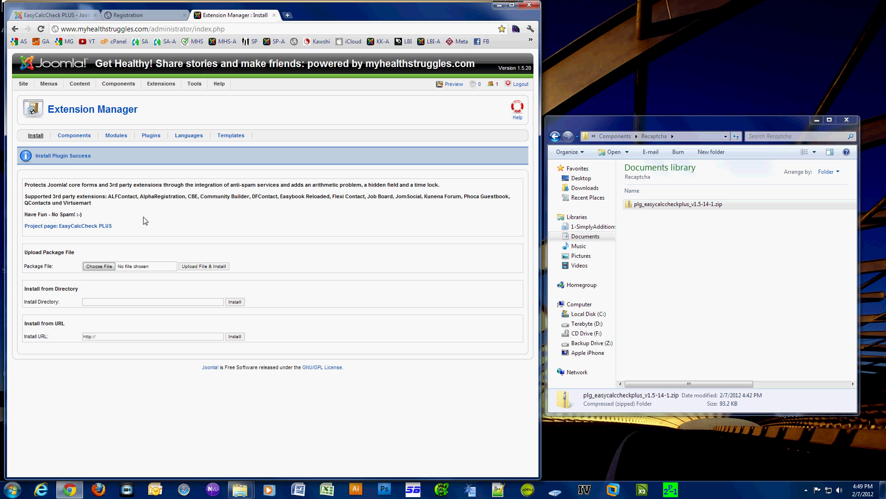
pyautogui.hotkey('alt', 'F4')
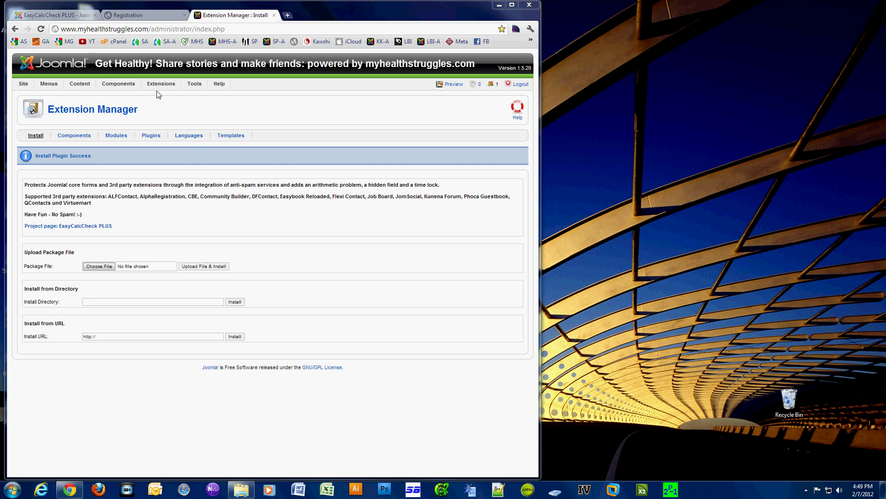
# - Go to the Plugin Manager to find System - EasyCalcCheck PLUS
pyautogui.moveTo(158, 87)
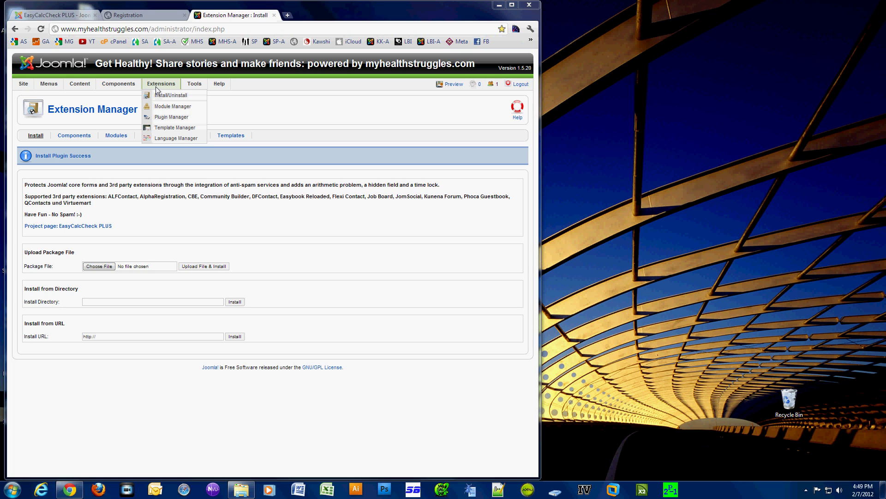
pyautogui.click(163, 119)
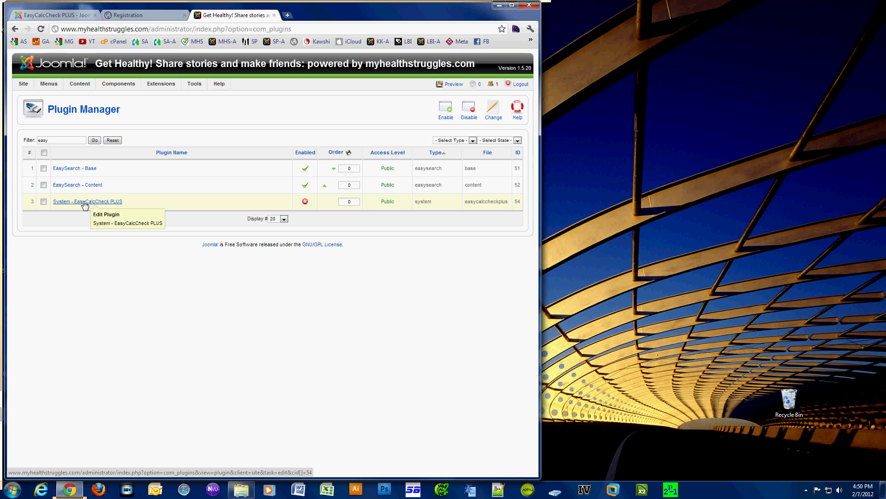
# - In the System - EasyCalcCheck PLUS settings, choose the Clean reCAPTCHA theme
pyautogui.click(84, 203)
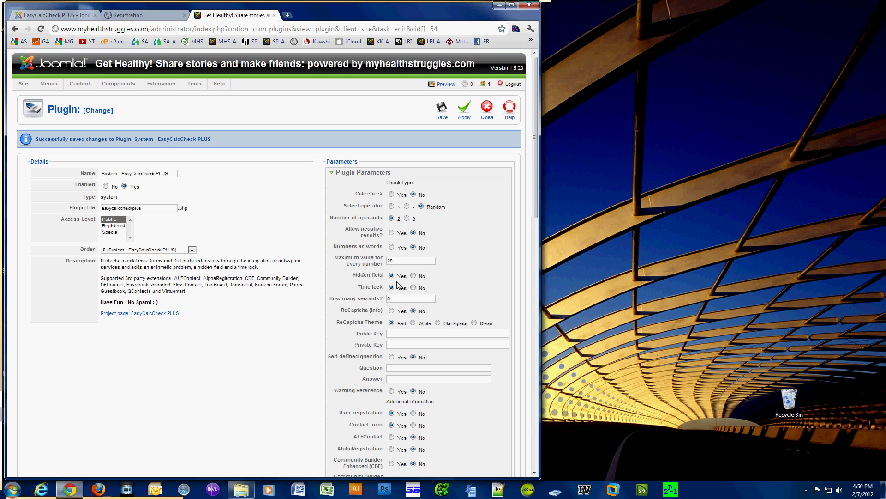
pyautogui.moveTo(375, 314)
pyautogui.moveTo(377, 346)
pyautogui.click(474, 323)
pyautogui.moveTo(374, 336)
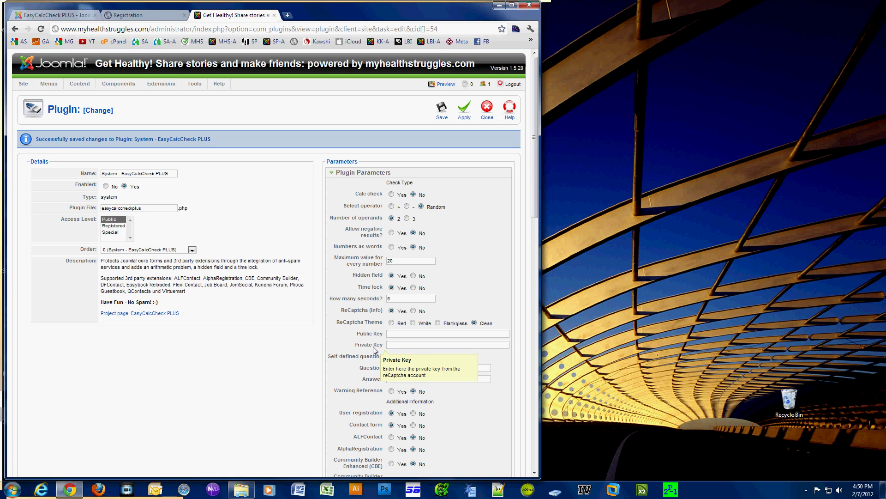
# - Go to google.com/recaptcha in a new browser tab
pyautogui.click(287, 15)
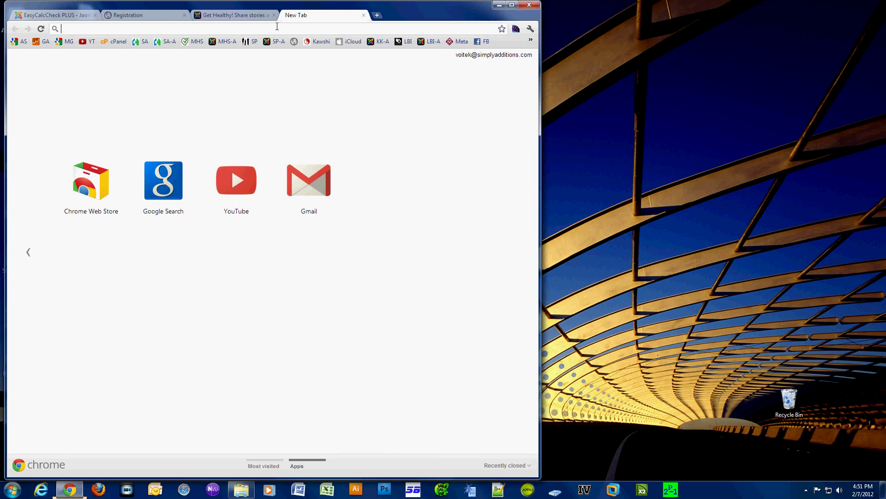
pyautogui.write('google.com')
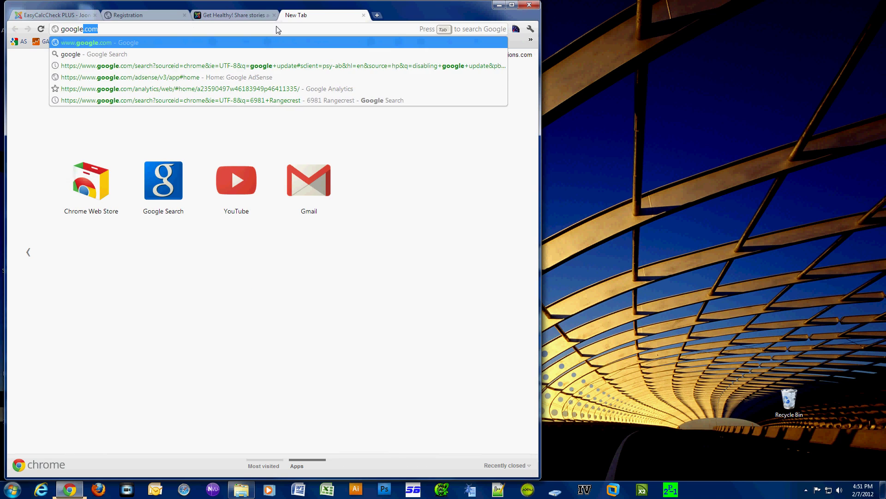
pyautogui.write('/rec')
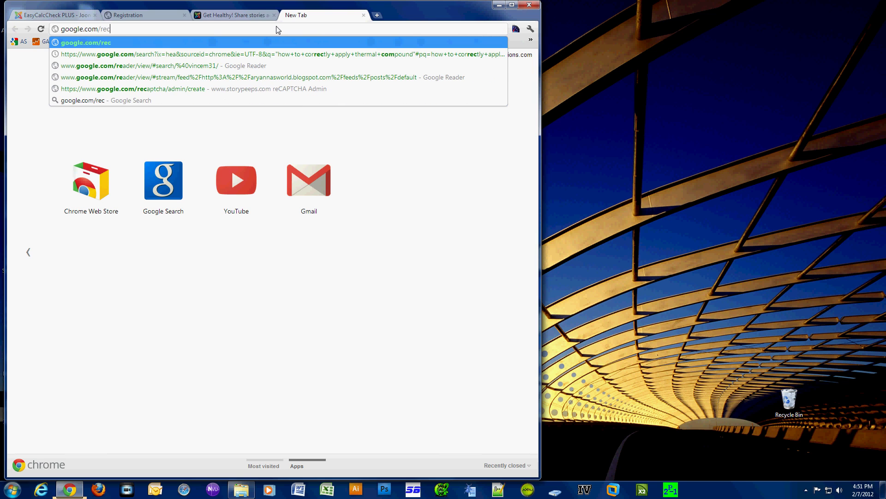
pyautogui.write('aptcha')
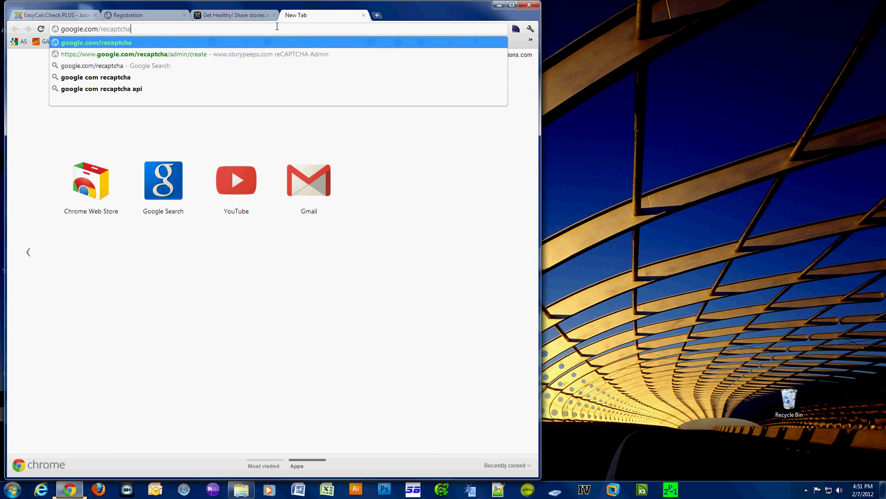
pyautogui.press('Return')
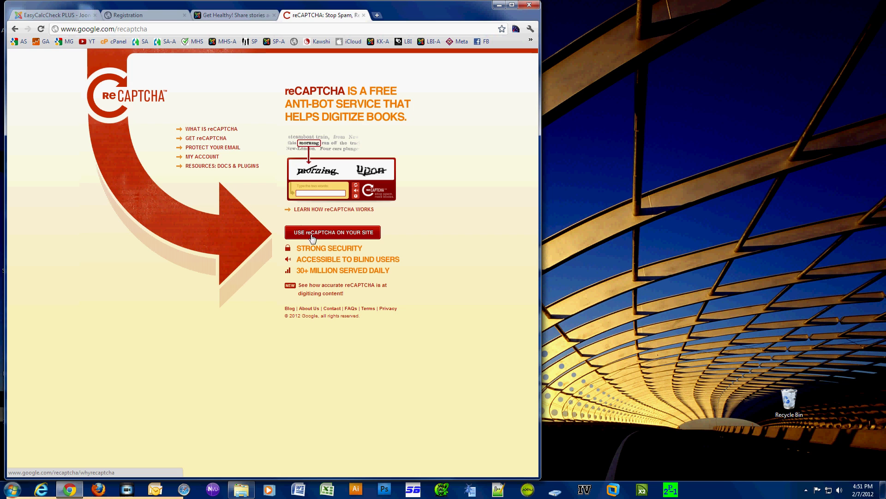
pyautogui.click(333, 234)
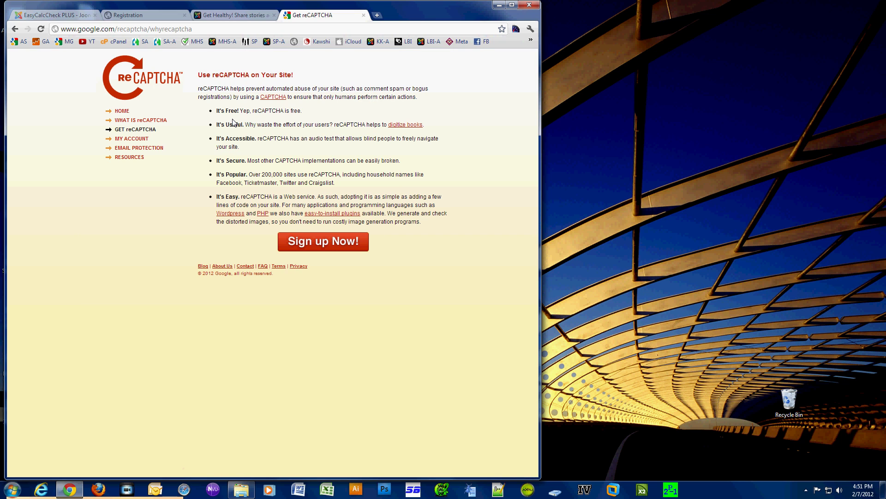
pyautogui.click(313, 243)
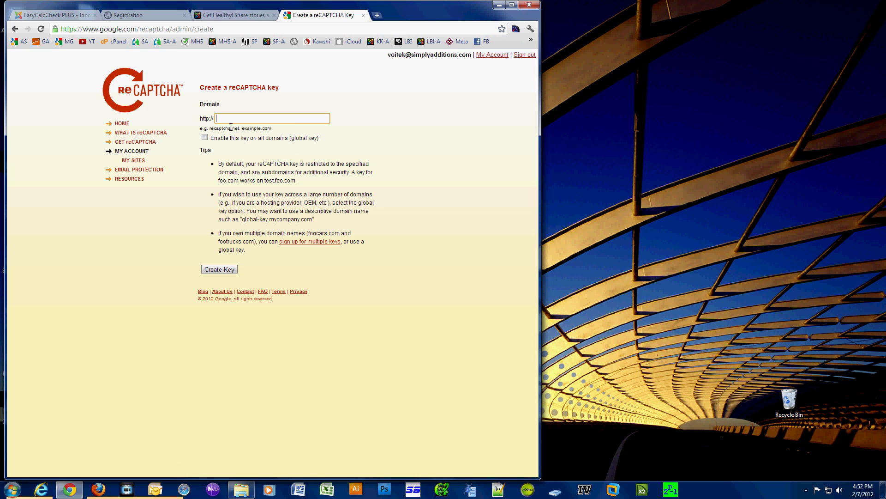
pyautogui.write('ww')
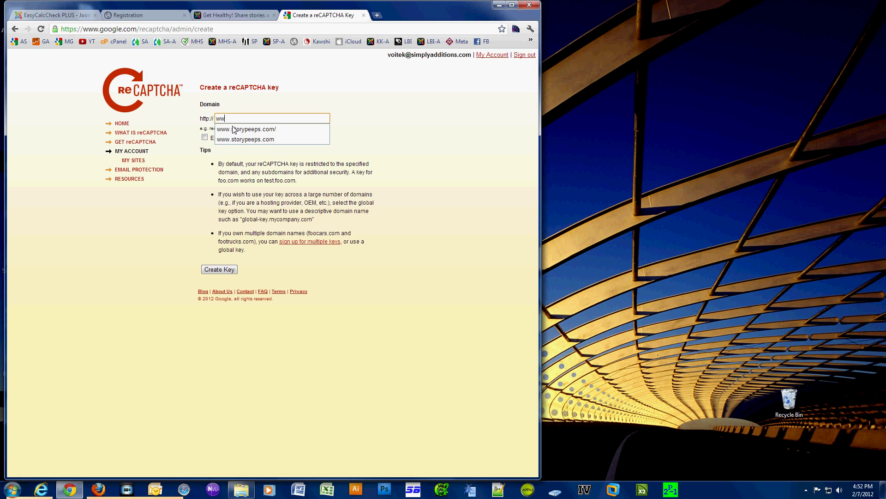
pyautogui.write('w.m')
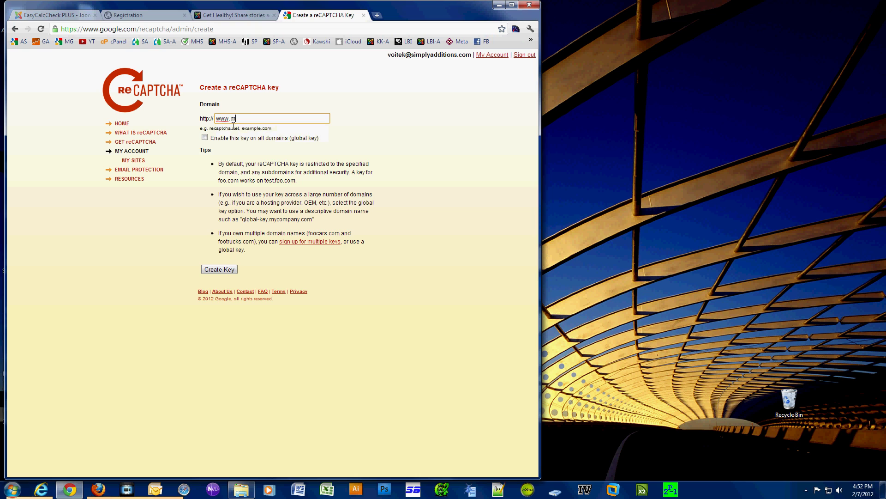
pyautogui.write('yhealthstruggles.com')
pyautogui.click(218, 269)
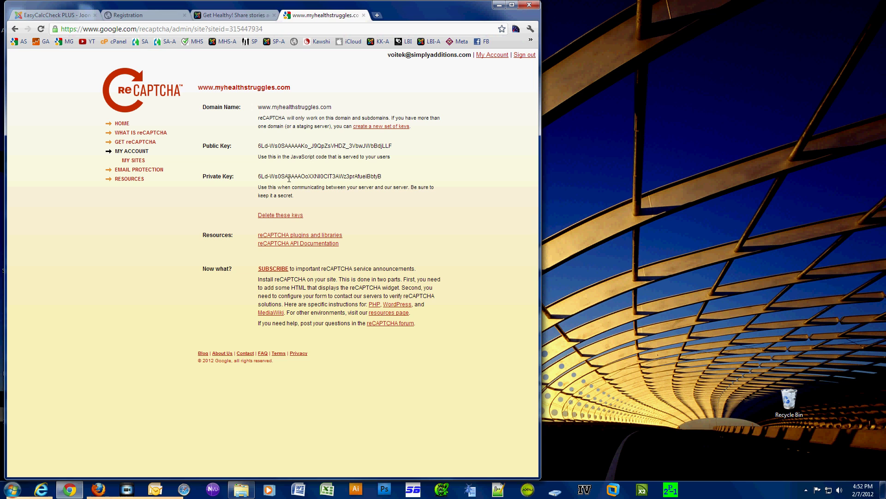
# - Copy the reCAPTCHA public key into the EasyCalcCheck PLUS Public Key field
pyautogui.doubleClick(276, 146)
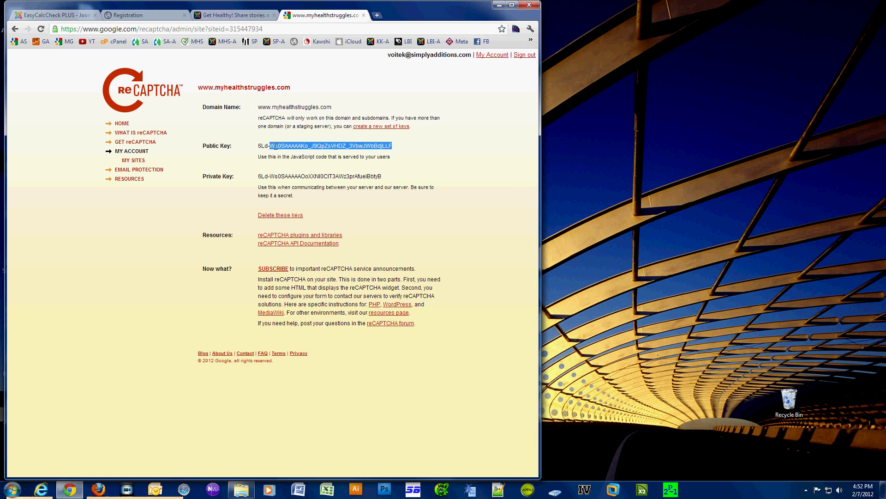
pyautogui.moveTo(393, 147); pyautogui.dragTo(259, 147)
pyautogui.hotkey('ctrl', 'c')
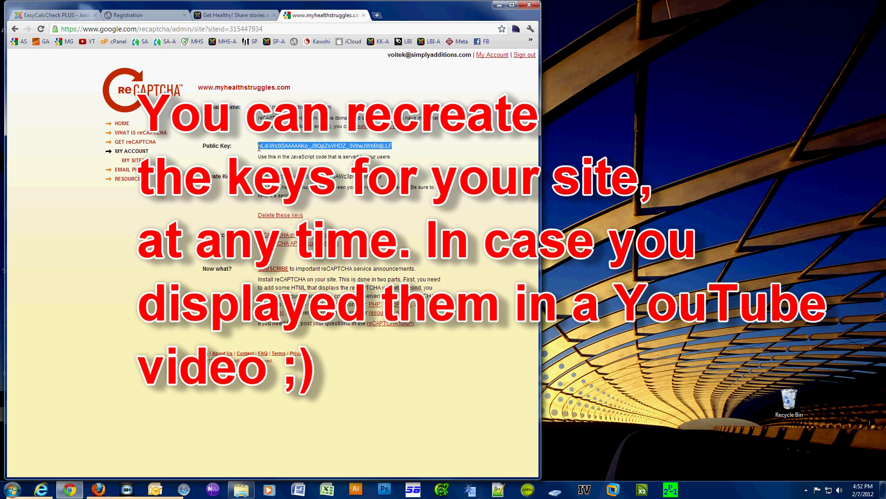
pyautogui.click(244, 18)
pyautogui.click(398, 333)
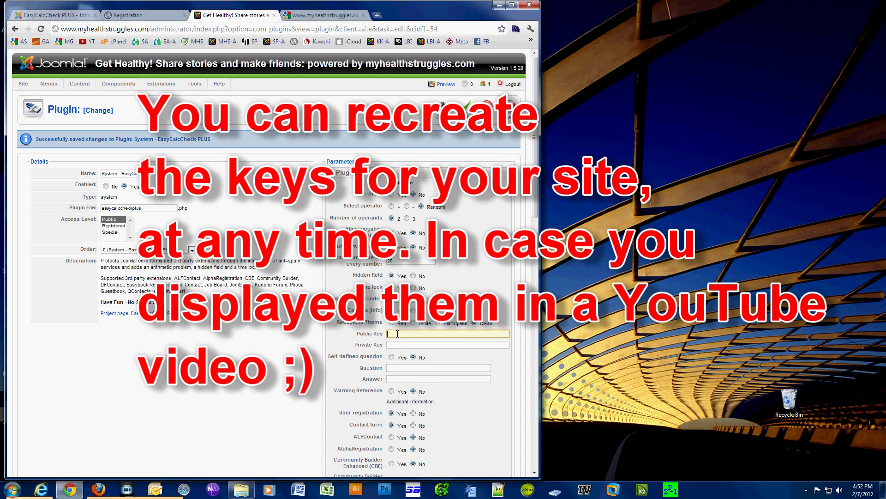
pyautogui.hotkey('ctrl', 'v')
# - Copy the reCAPTCHA private key into the EasyCalcCheck PLUS Private Key field
pyautogui.click(323, 15)
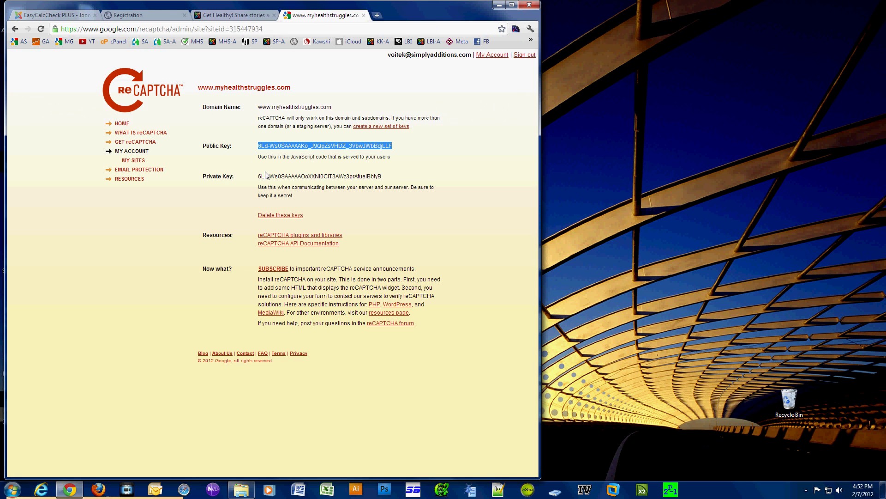
pyautogui.moveTo(387, 177); pyautogui.dragTo(255, 178)
pyautogui.hotkey('ctrl', 'c')
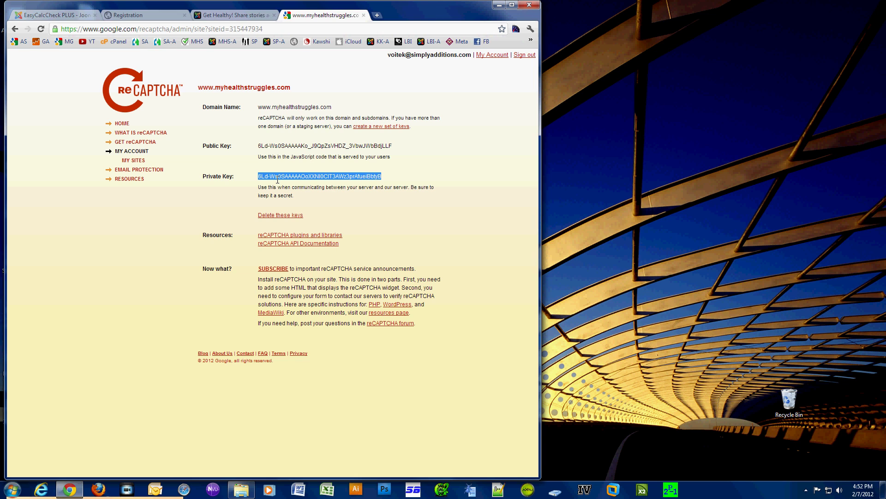
pyautogui.click(244, 15)
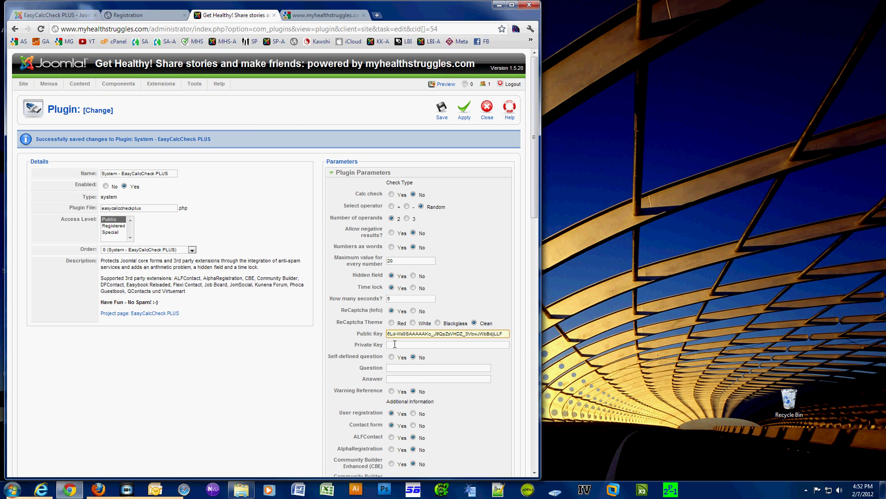
pyautogui.click(394, 344)
pyautogui.hotkey('ctrl', 'v')
pyautogui.click(334, 345)
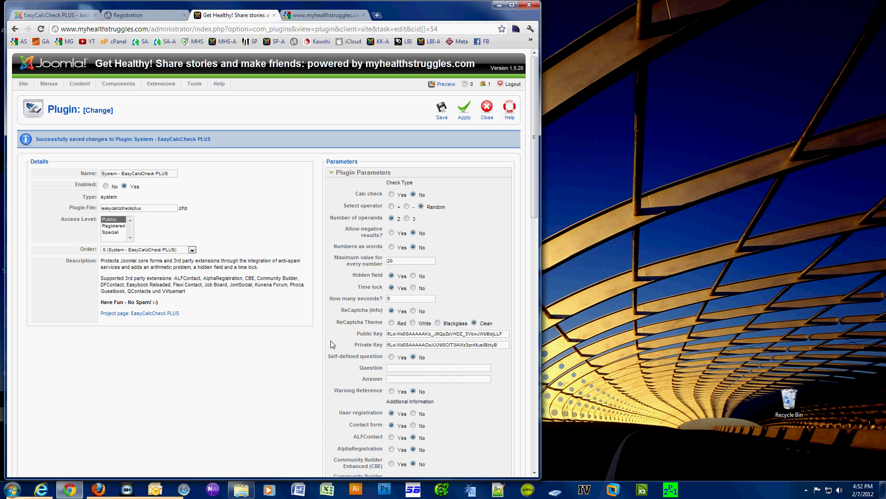
pyautogui.scroll(-3, 342, 339)
# - Scroll the plugin parameters to confirm ReCaptcha and Community Builder (CB) are set to Yes
pyautogui.scroll(-2, 340, 337)
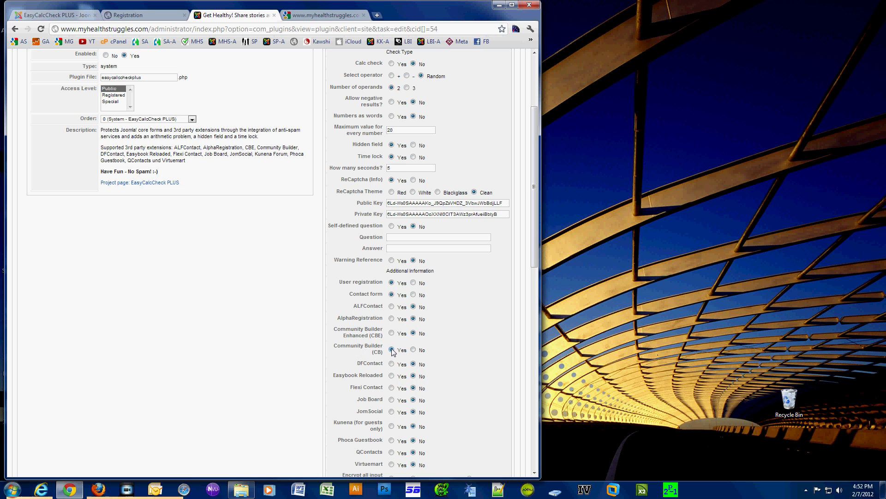
pyautogui.scroll(-3, 392, 351)
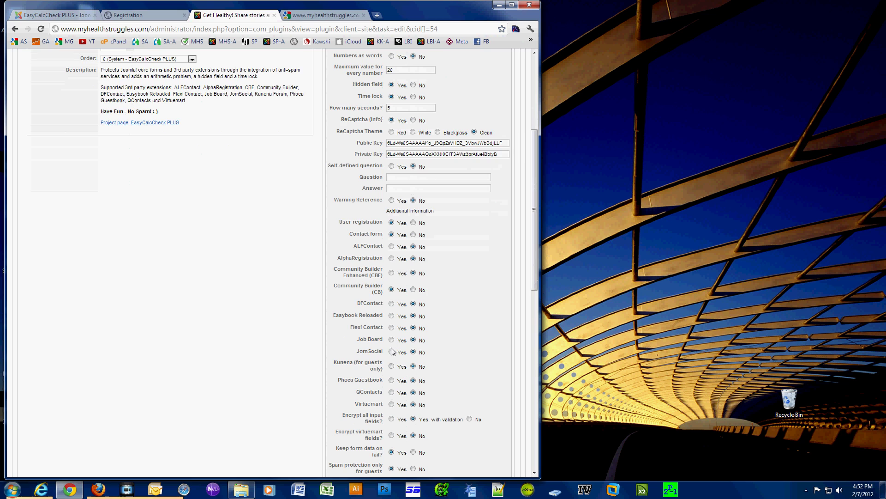
pyautogui.scroll(-3, 392, 351)
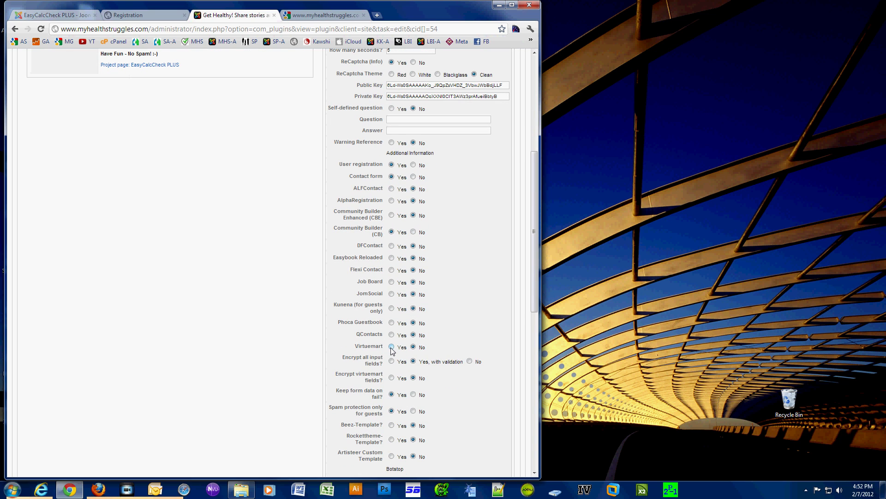
pyautogui.scroll(-1, 391, 350)
pyautogui.moveTo(375, 388)
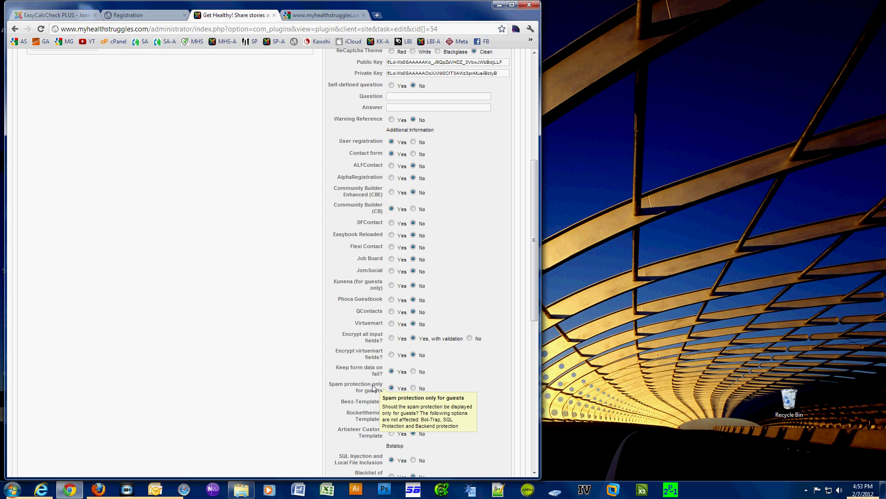
pyautogui.scroll(-3, 374, 388)
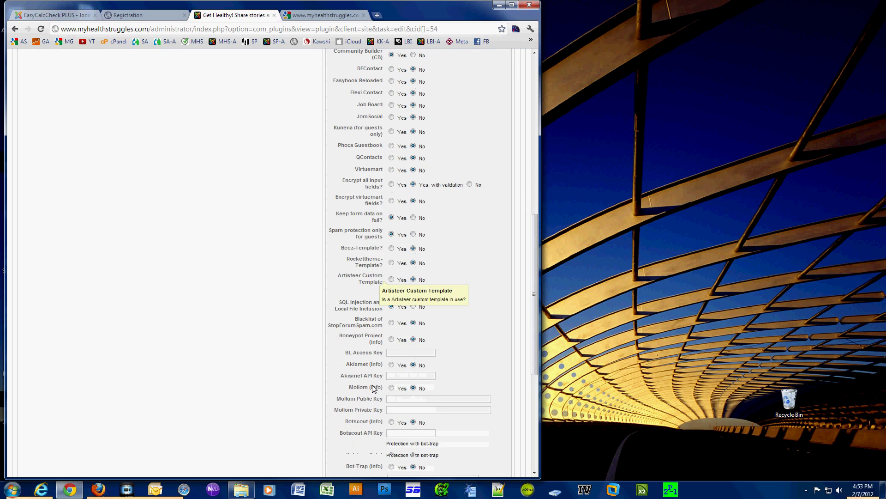
pyautogui.scroll(-2, 374, 388)
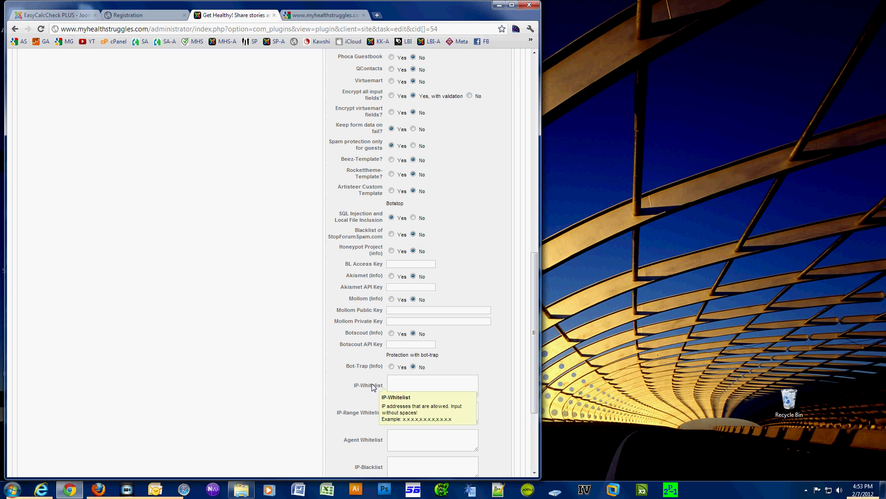
pyautogui.scroll(-3, 374, 387)
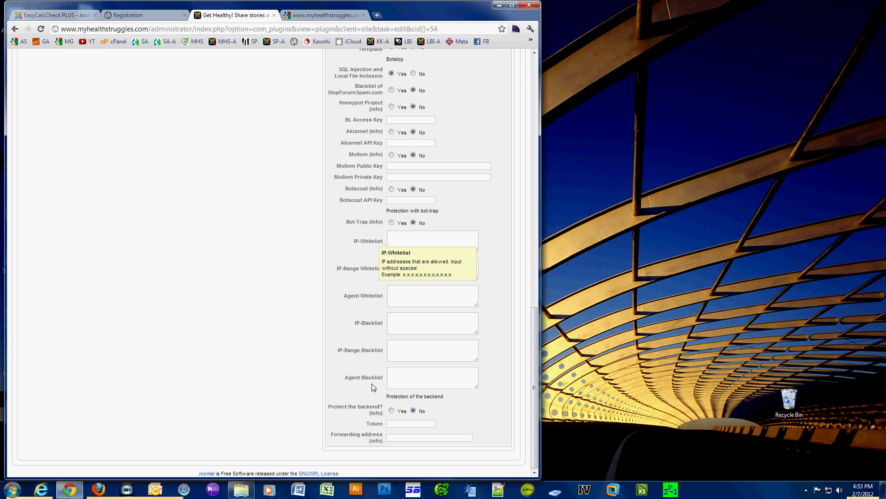
pyautogui.scroll(15, 374, 387)
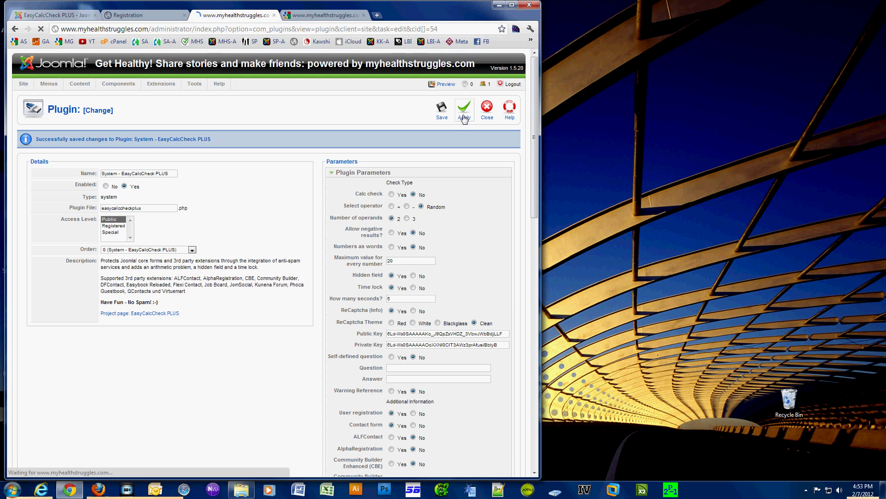
# - Reload the site's registration form to see the reCAPTCHA box, then return to the plugin settings
pyautogui.click(155, 14)
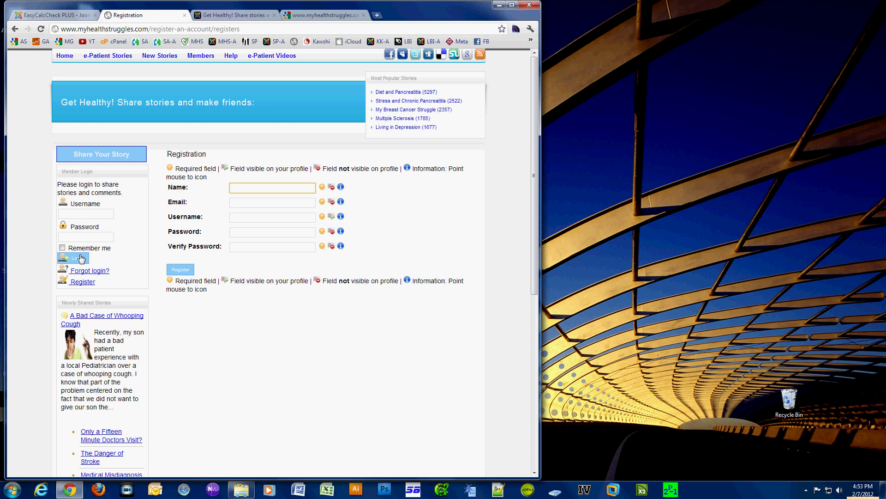
pyautogui.click(83, 282)
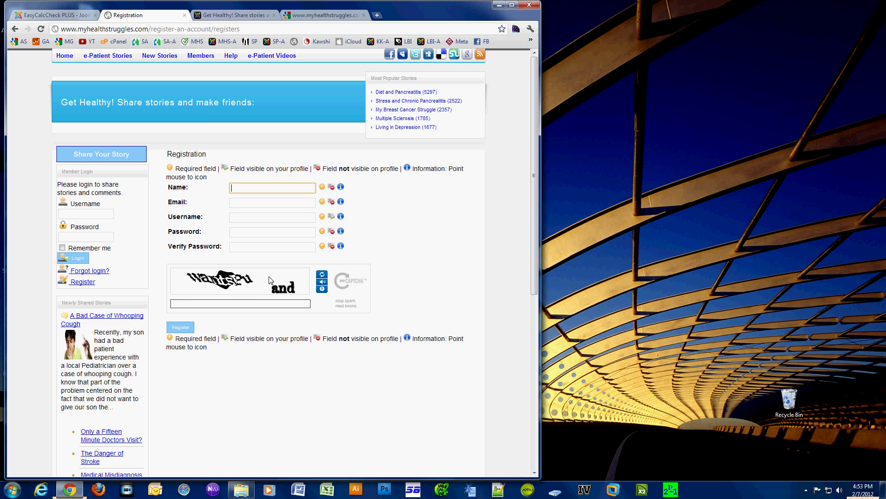
pyautogui.click(235, 14)
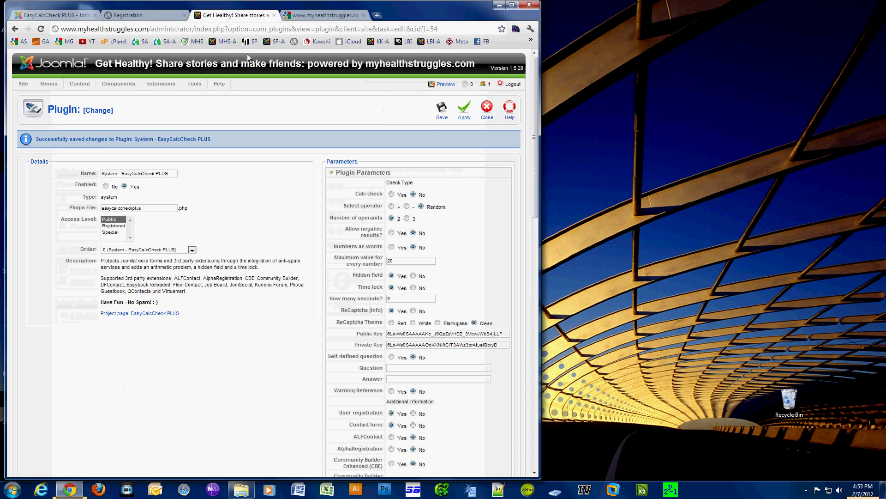
# - Apply the Red reCAPTCHA theme and preview it on the registration page
pyautogui.click(391, 323)
pyautogui.click(460, 110)
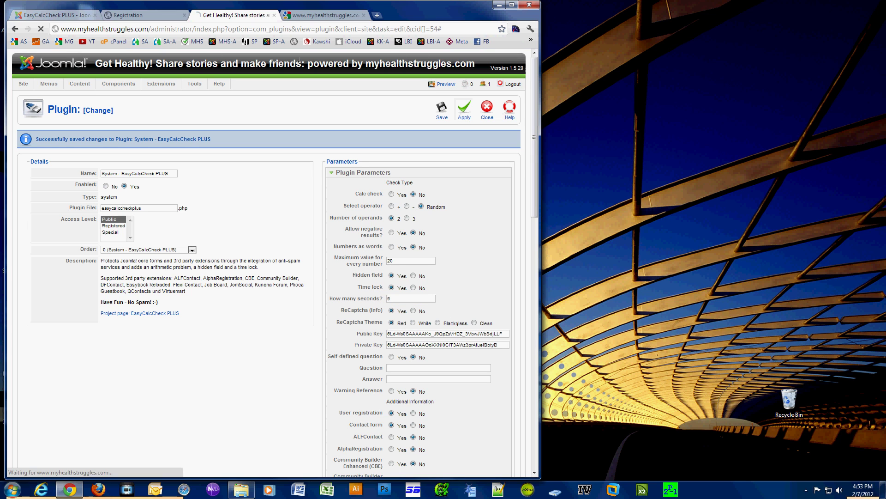
pyautogui.click(167, 15)
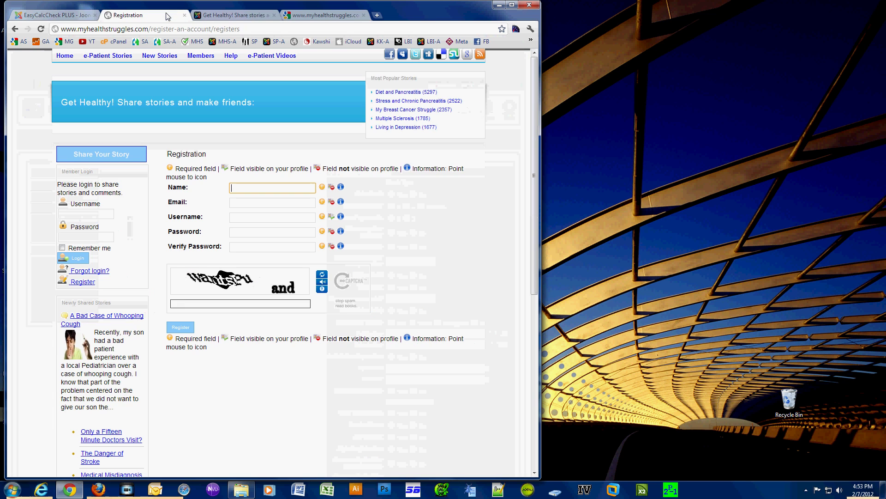
pyautogui.click(41, 29)
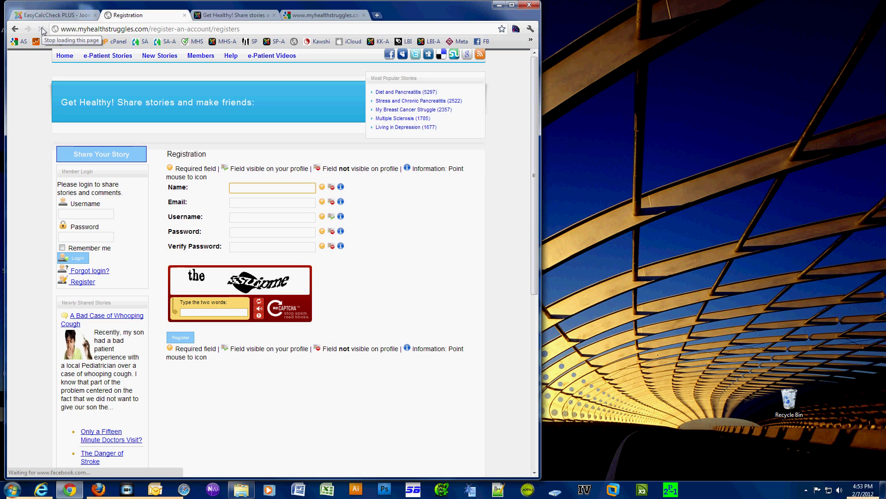
pyautogui.click(235, 16)
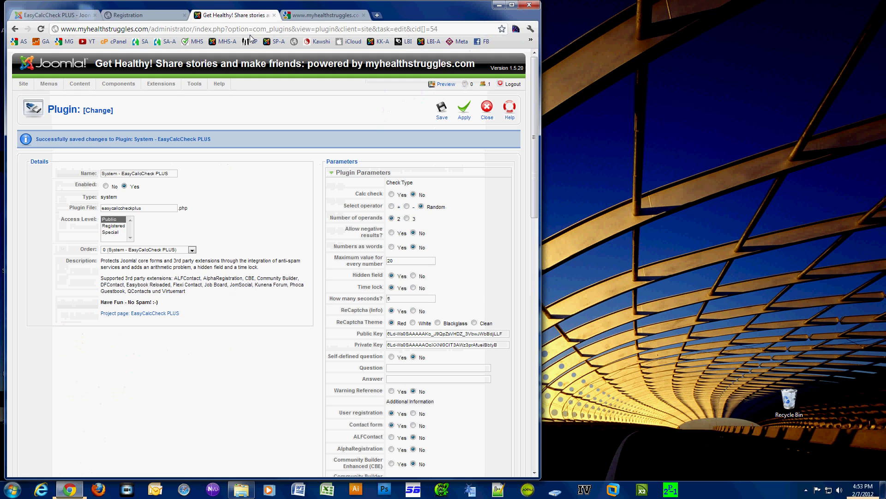
# - Apply the Blackglass reCAPTCHA theme and preview it on the registration page
pyautogui.click(438, 323)
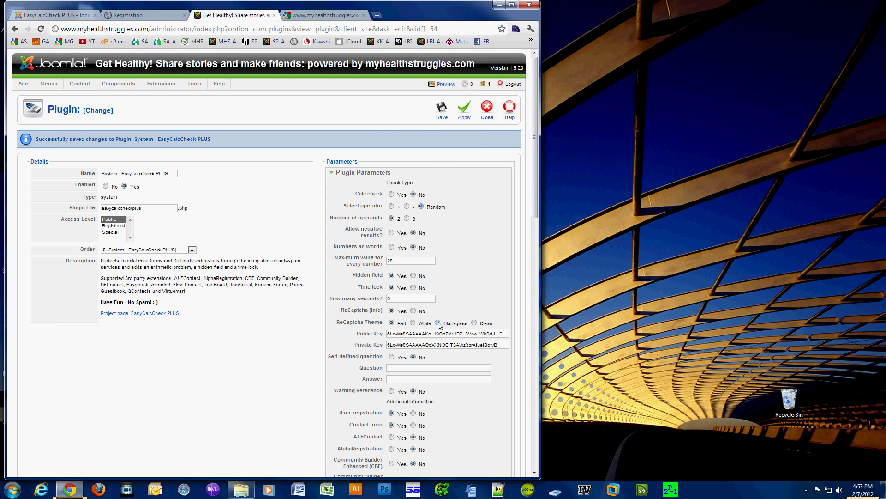
pyautogui.click(464, 110)
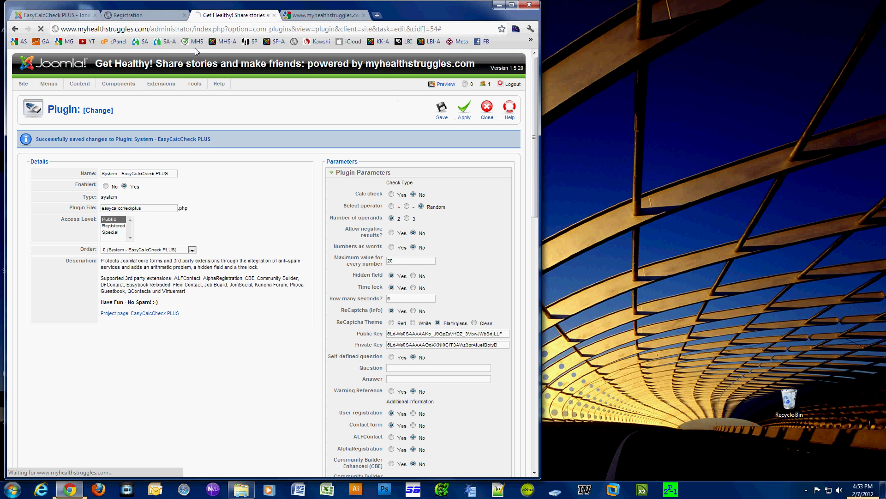
pyautogui.click(138, 15)
pyautogui.click(41, 30)
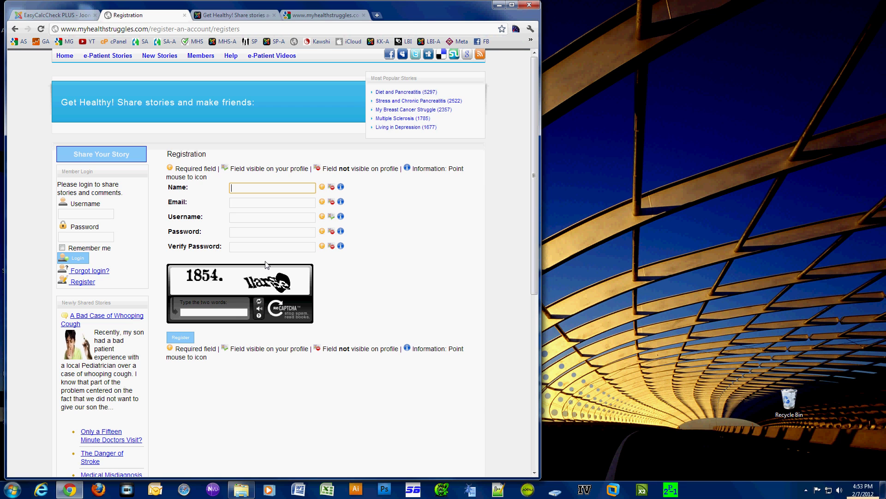
pyautogui.click(246, 18)
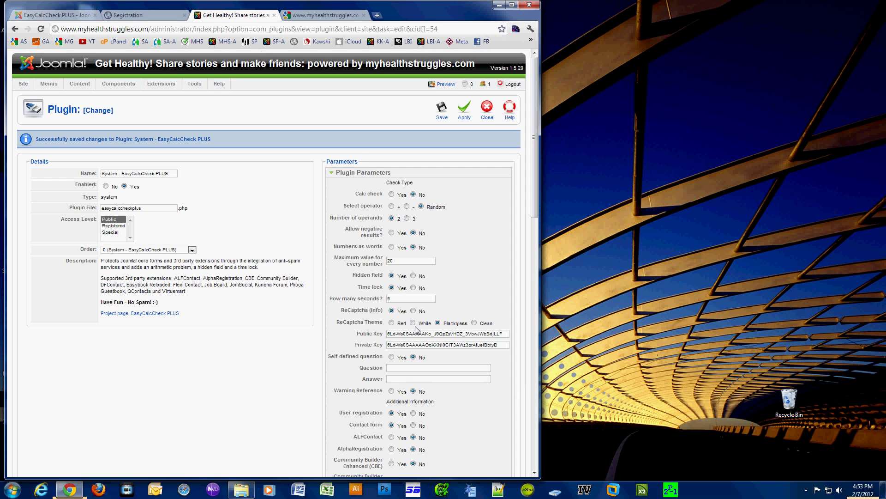
# - Switch the reCAPTCHA theme back to Clean and preview it on the registration page
pyautogui.click(474, 323)
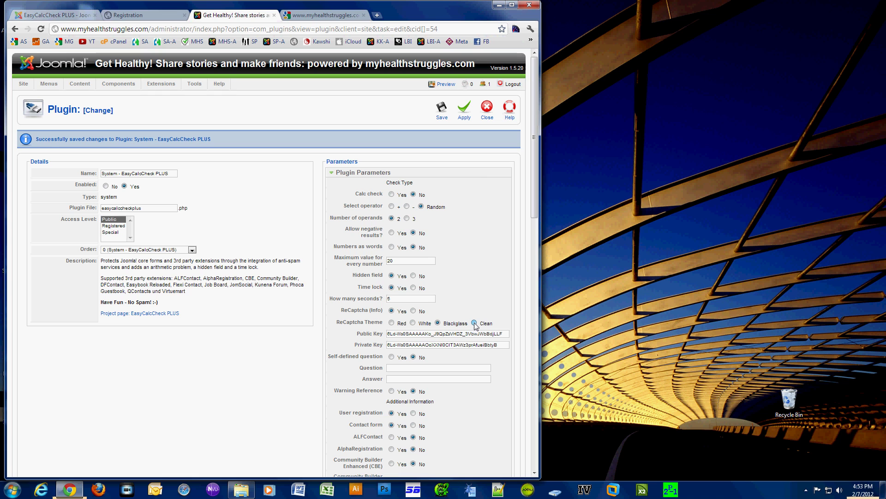
pyautogui.click(464, 115)
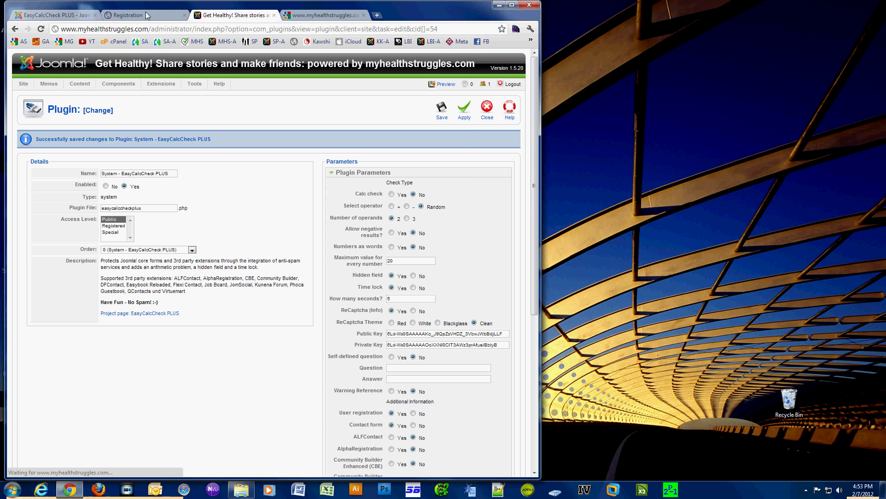
pyautogui.click(147, 15)
pyautogui.press('F5')
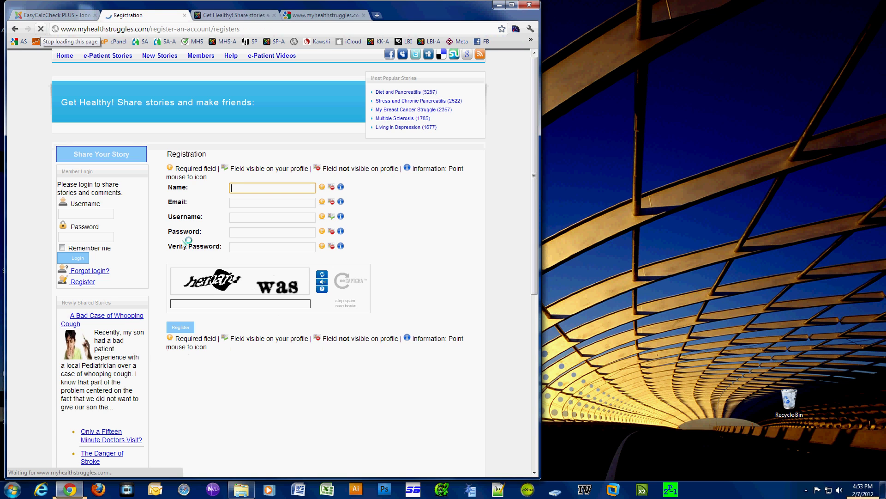
pyautogui.click(223, 15)
pyautogui.moveTo(362, 198)
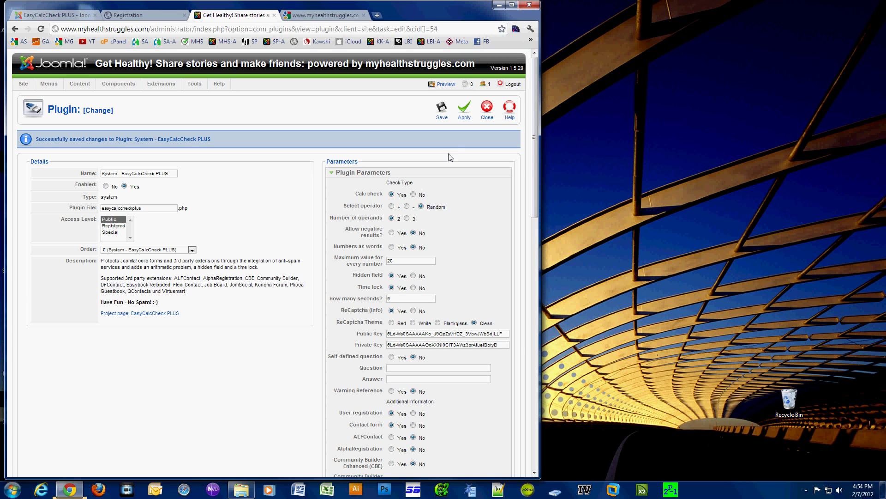
# - Apply Calc check, verify the Spam Check sum on the registration form, then save the plugin
pyautogui.click(464, 111)
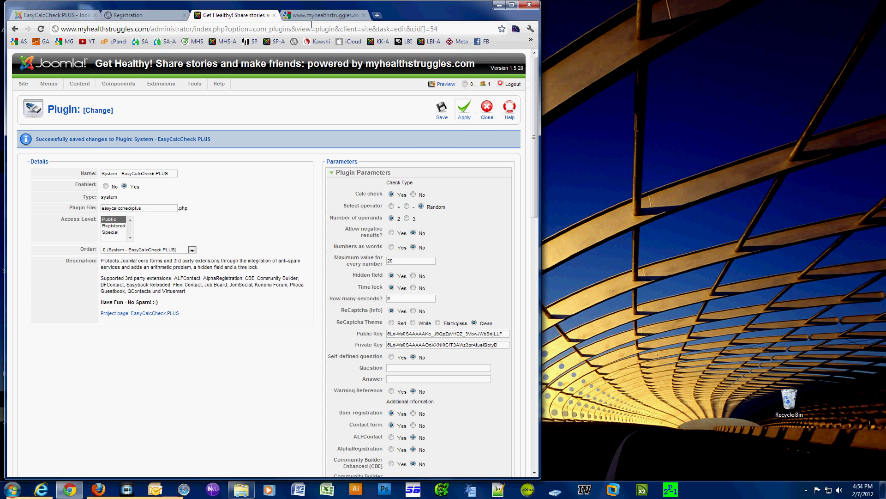
pyautogui.click(180, 15)
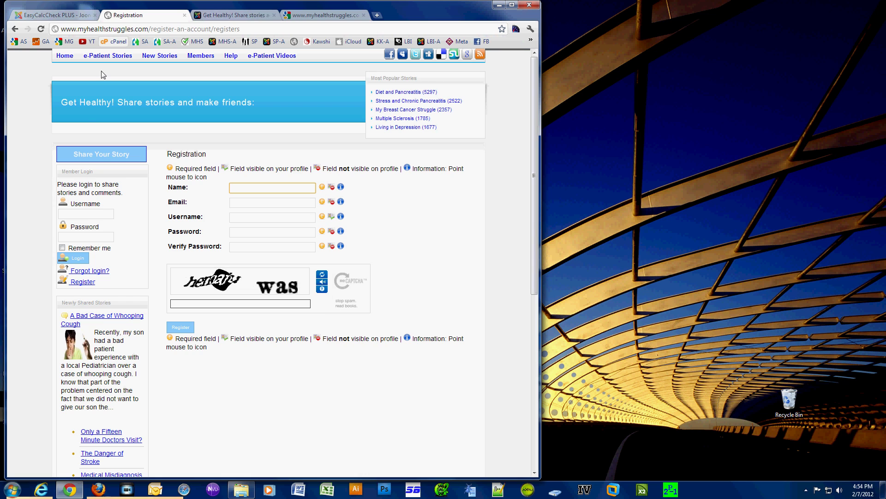
pyautogui.click(88, 282)
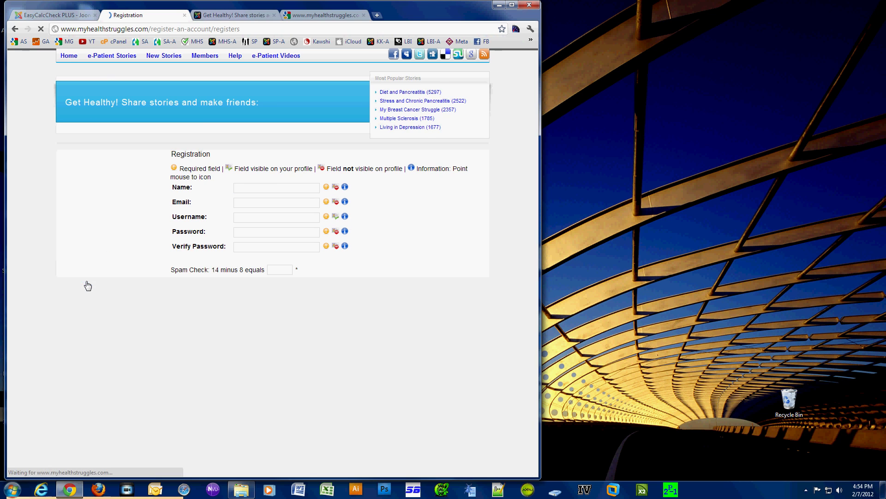
pyautogui.click(274, 269)
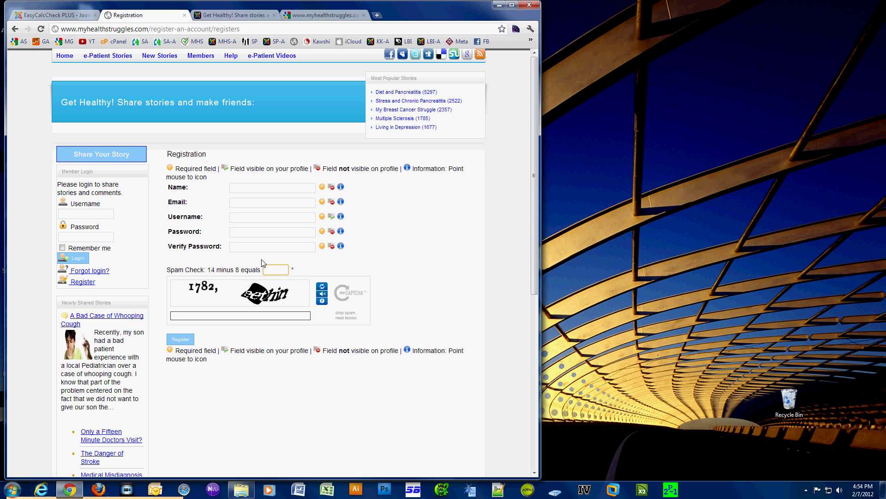
pyautogui.click(233, 18)
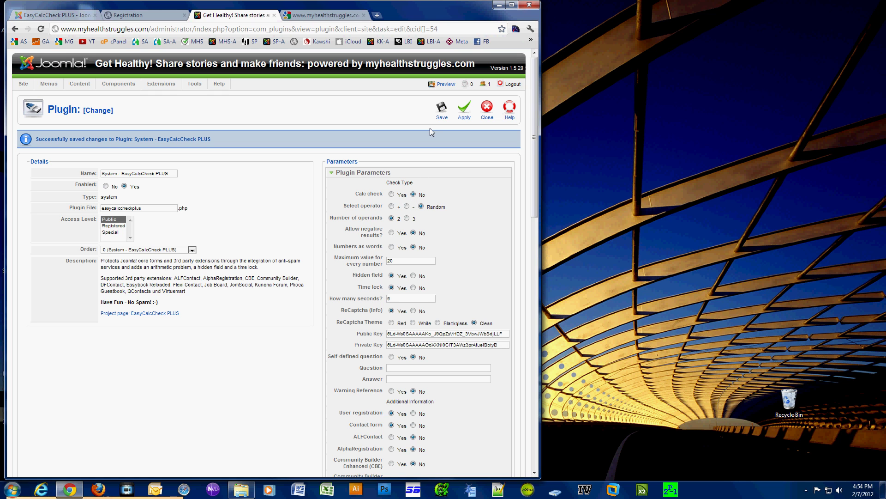
pyautogui.click(441, 113)
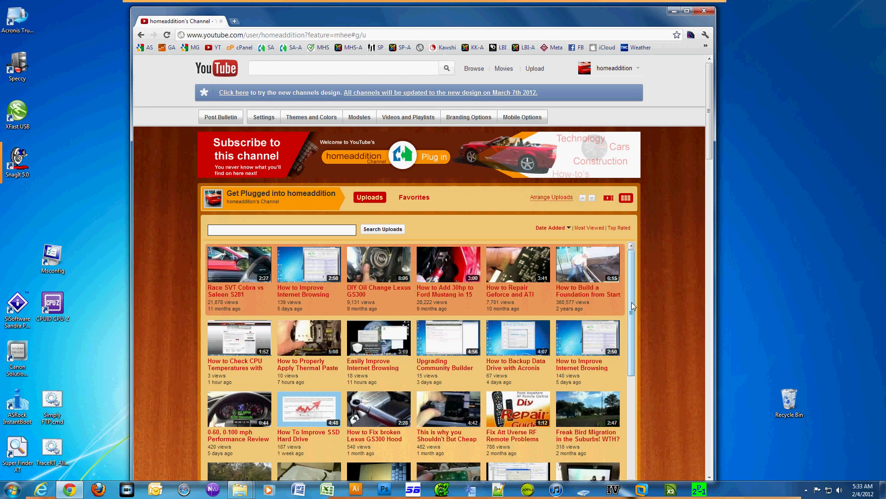
# - Scroll down the homeaddition YouTube channel's Uploads list
pyautogui.scroll(-1, 631, 302)
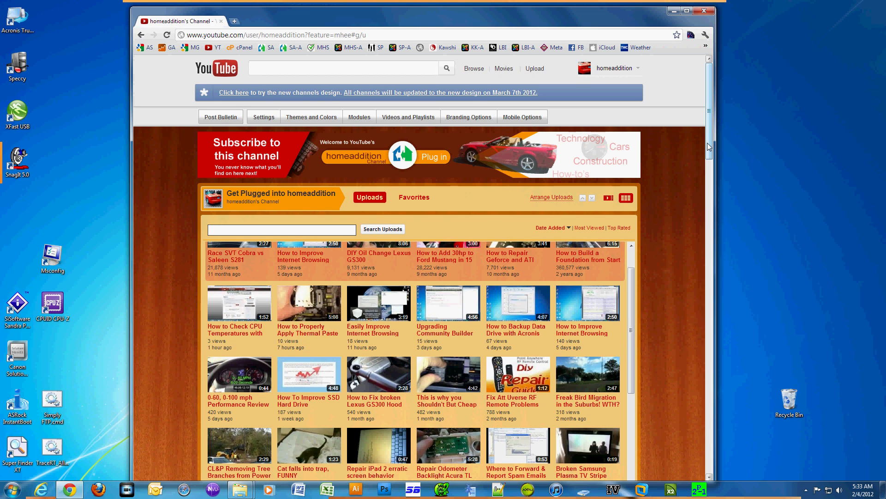
pyautogui.moveTo(708, 144)
pyautogui.mouseDown()
pyautogui.moveTo(709, 155)
pyautogui.moveTo(709, 144)
pyautogui.mouseUp()
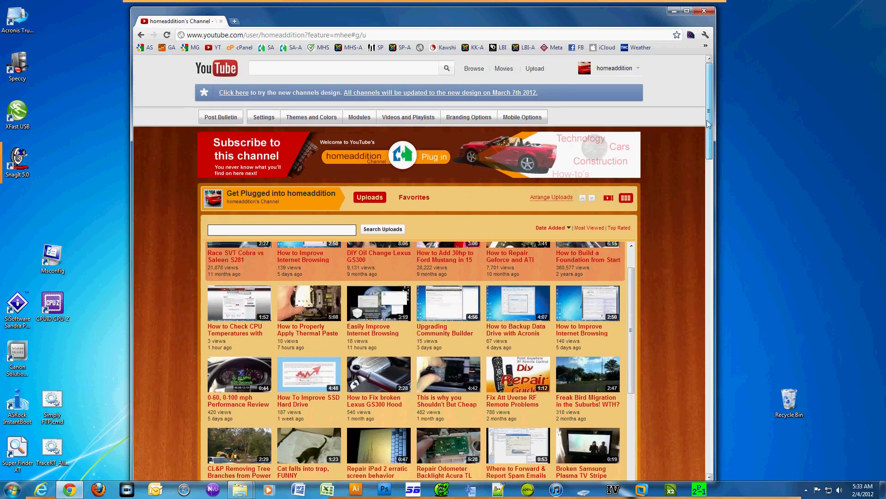